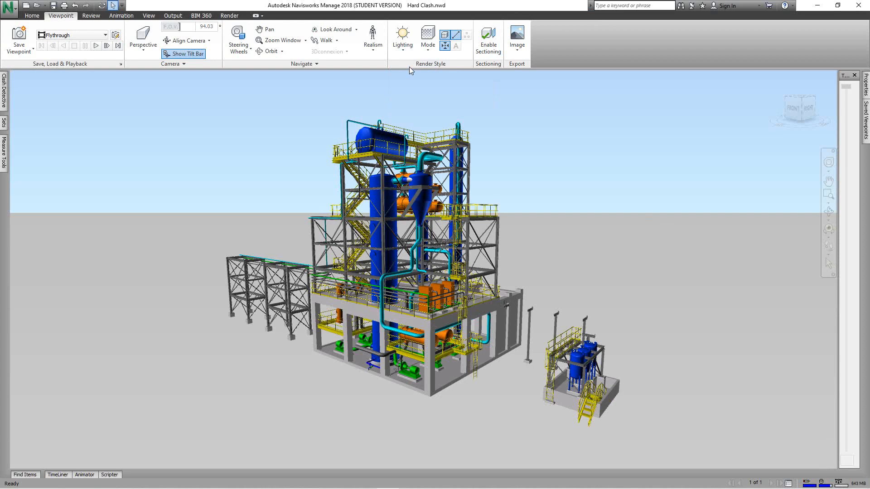
- Add a clash test named "Concrete V Pipe" in the Clash Detective
mouse_move(497, 133)
middle_down()
mouse_move(633, 208)
mouse_move(720, 230)
mouse_move(705, 223)
mouse_move(738, 202)
middle_up()
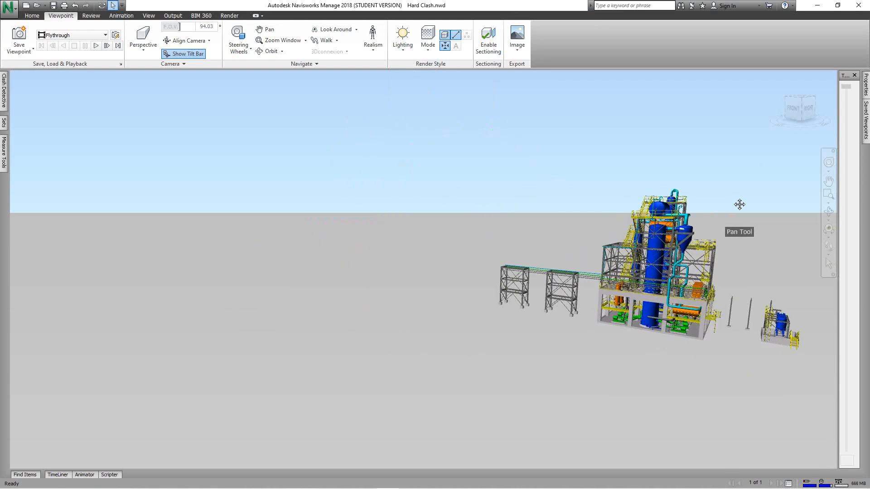
drag(812, 111, 777, 114)
scroll(707, 209, up, 5)
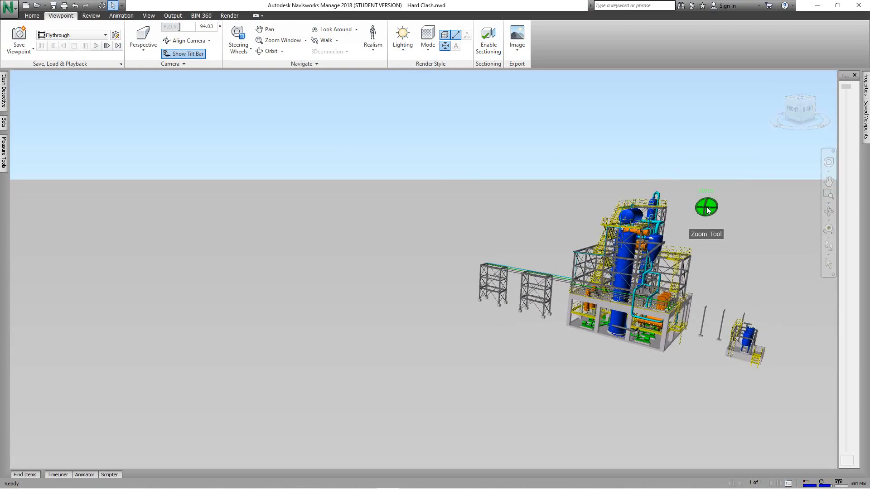
scroll(722, 175, up, 4)
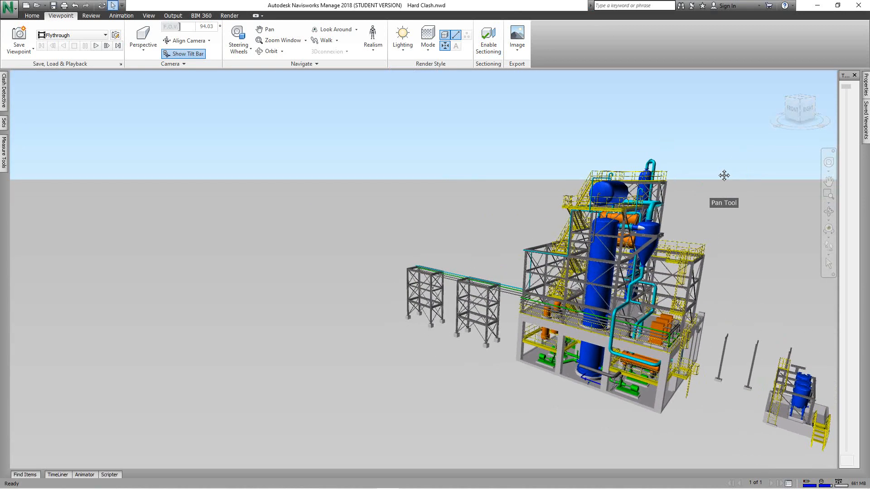
click(4, 93)
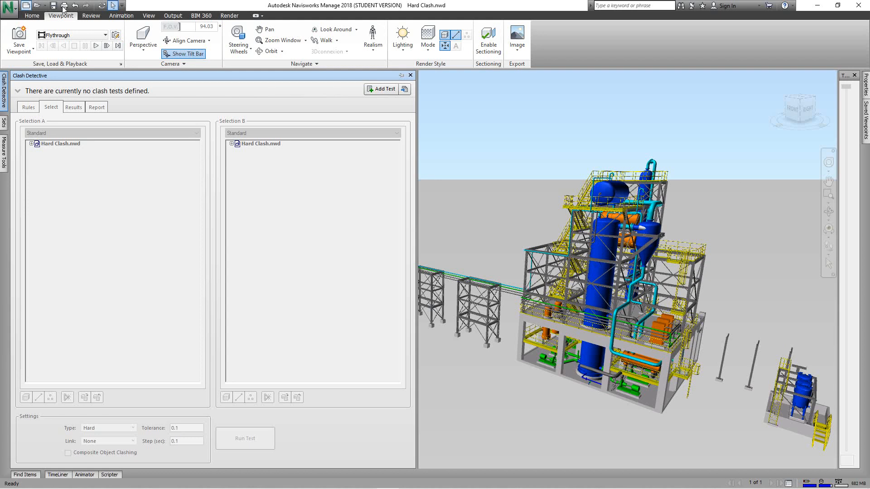
click(372, 91)
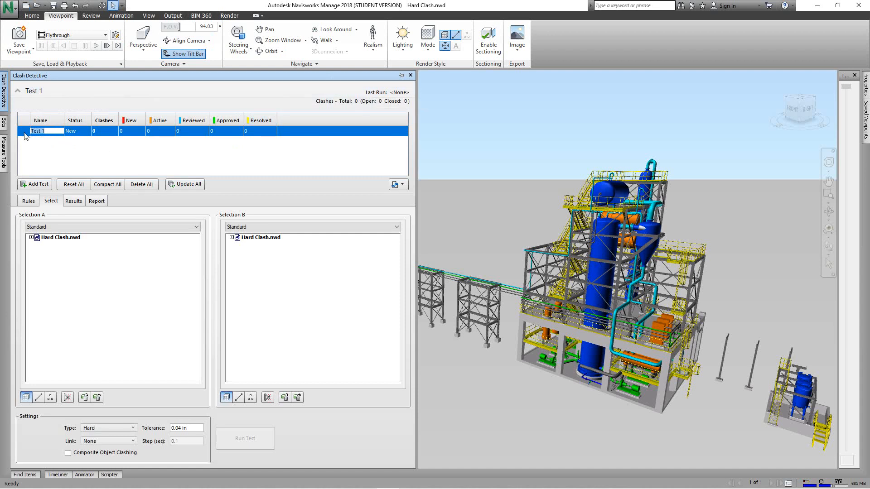
text(Concrete V Pipe)
- Set 1-CONCRETE.dwg as Selection A and 5-PIPING.dwg as Selection B for the Concrete V Pipe test
click(31, 237)
click(69, 245)
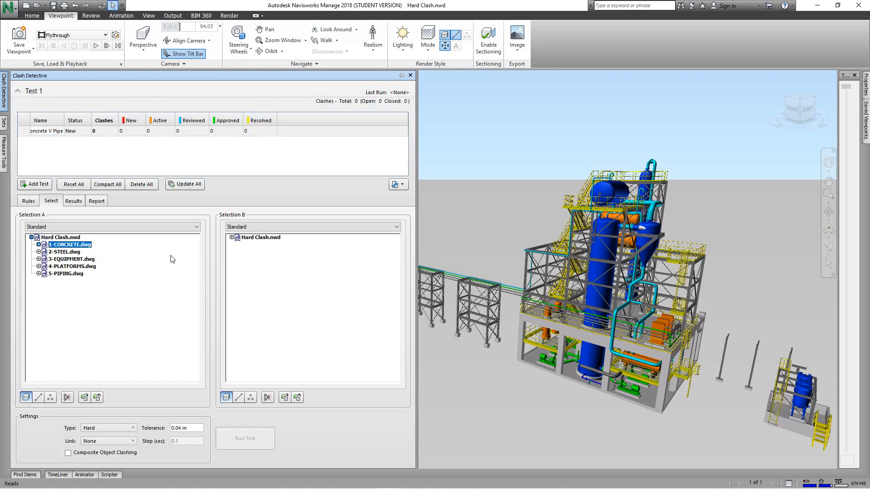
click(232, 236)
click(270, 274)
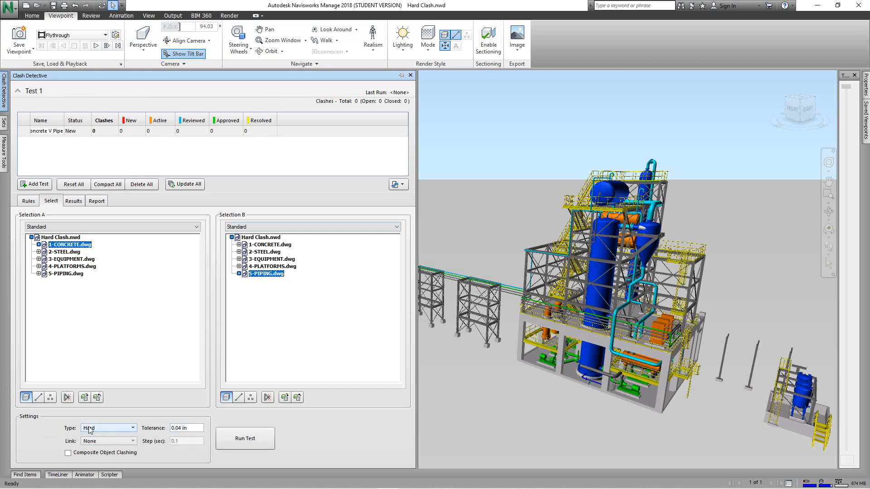
- Review the available clash types, keep Hard, and run the Concrete V Pipe test
click(134, 429)
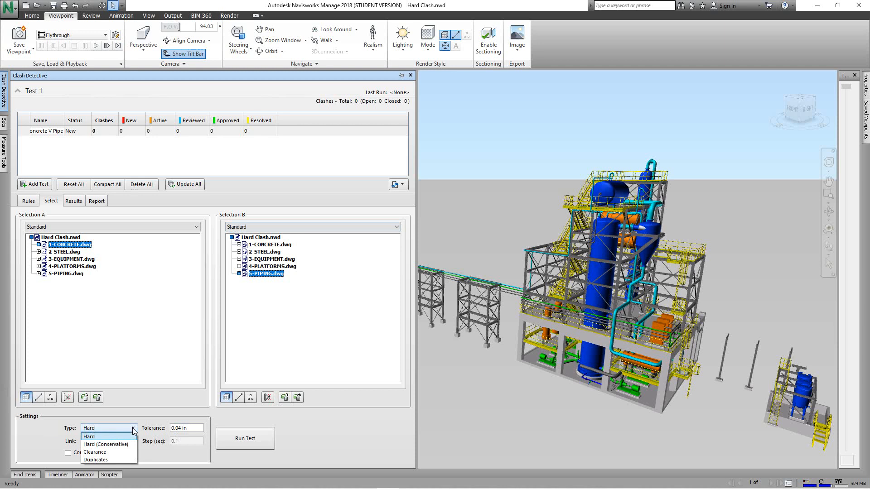
click(134, 429)
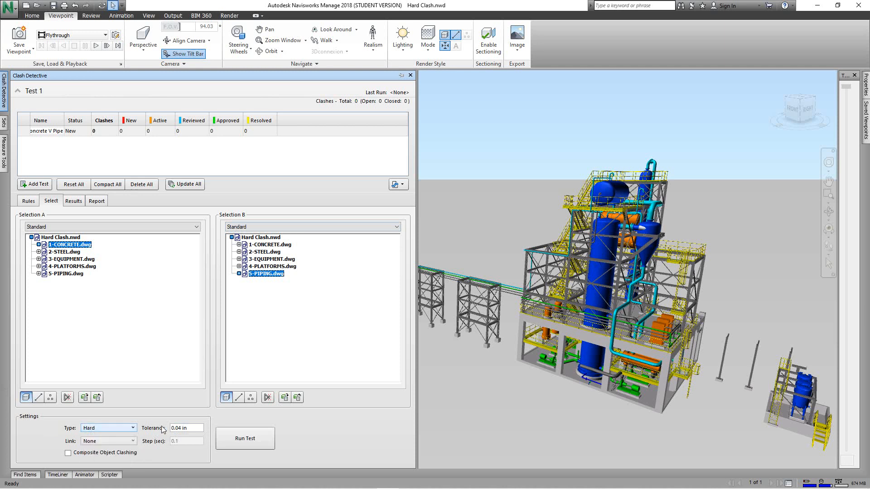
click(236, 442)
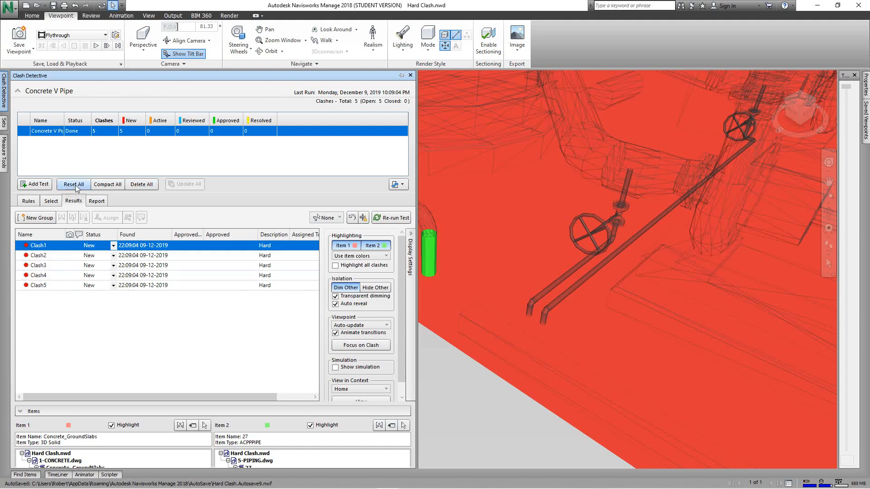
- Add a second clash test and name it "Steel V Equipment"
click(39, 185)
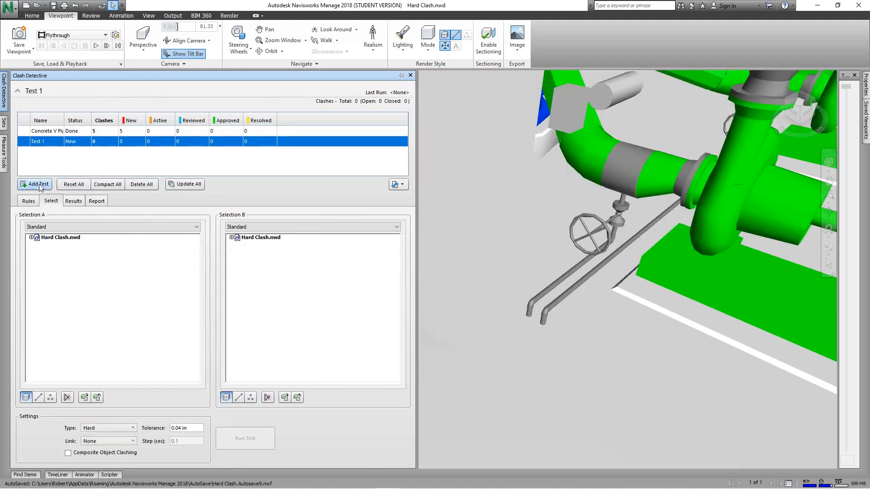
click(41, 142)
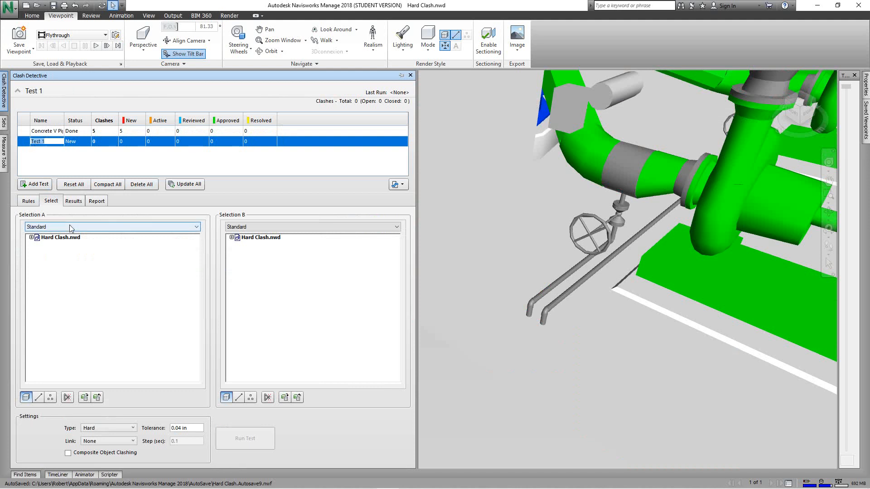
text(Steel V E)
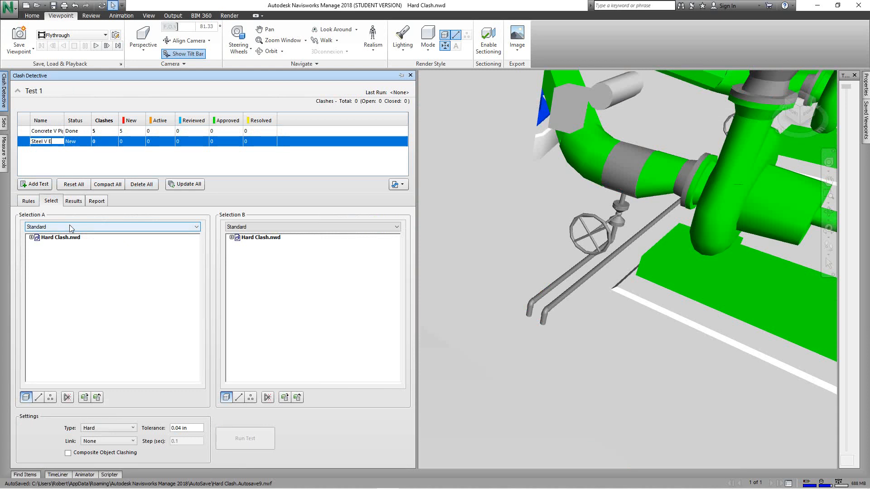
text(quipment)
click(89, 274)
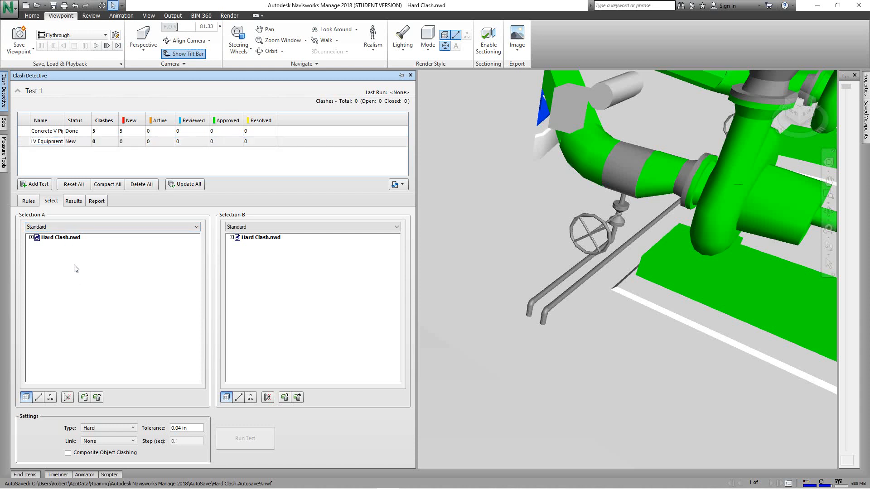
- Run the Steel V Equipment test with 2-STEEL.dwg as Selection A and 3-EQUIPMENT.dwg as Selection B
click(32, 238)
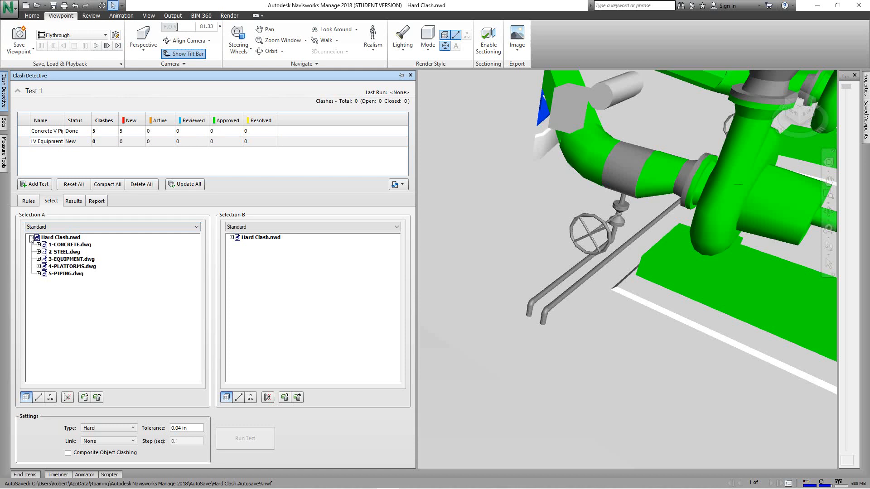
click(71, 252)
click(231, 237)
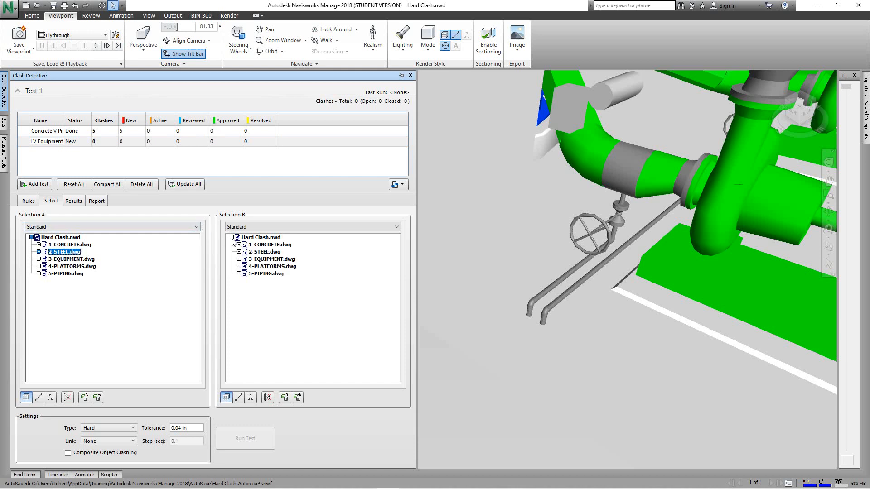
click(266, 261)
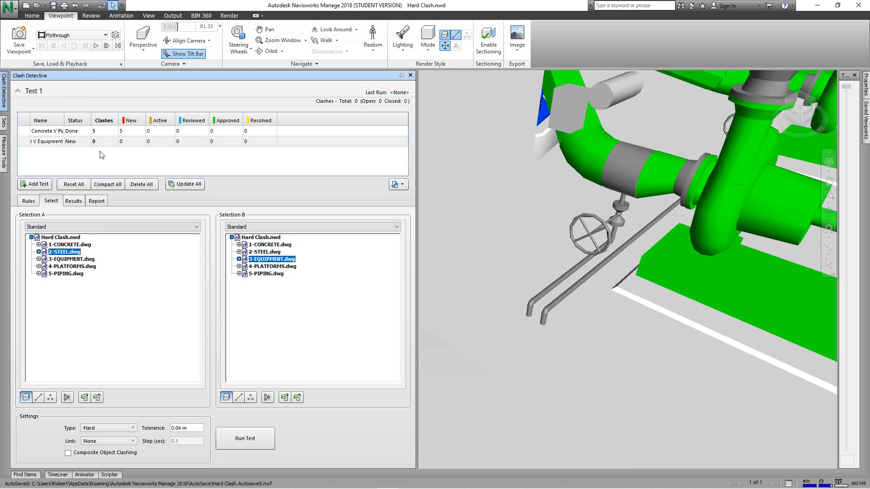
click(245, 438)
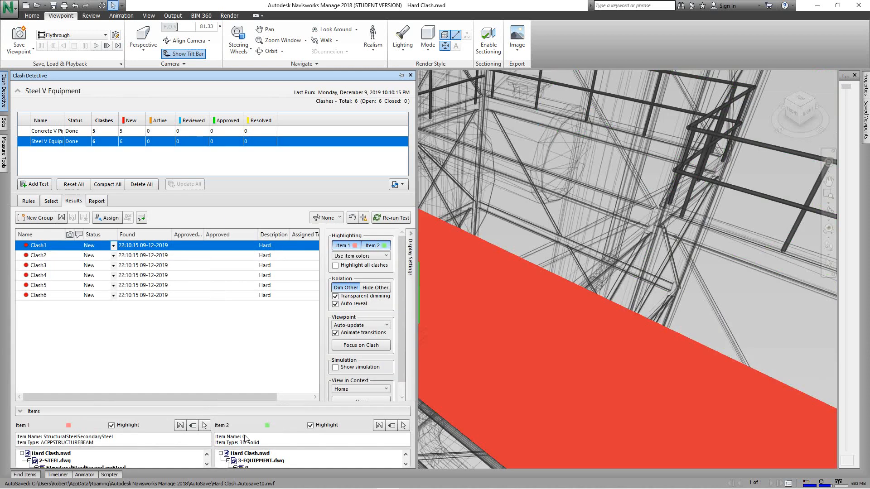
- Examine Clash1 of the Steel V Equipment test up close and in the Home view context
scroll(487, 317, down, 5)
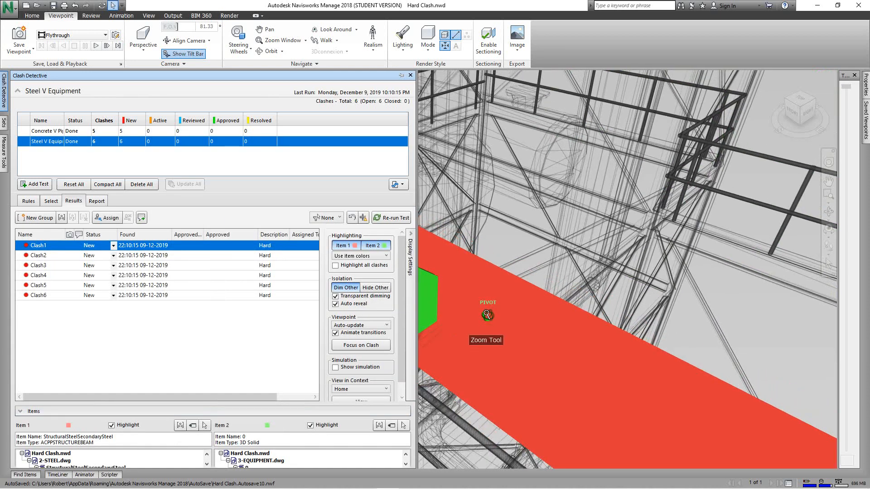
scroll(509, 284, down, 4)
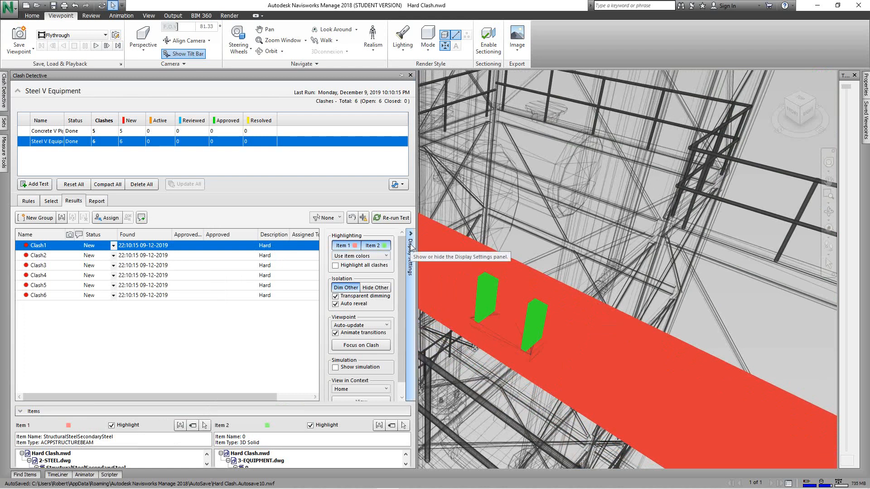
scroll(380, 342, down, 1)
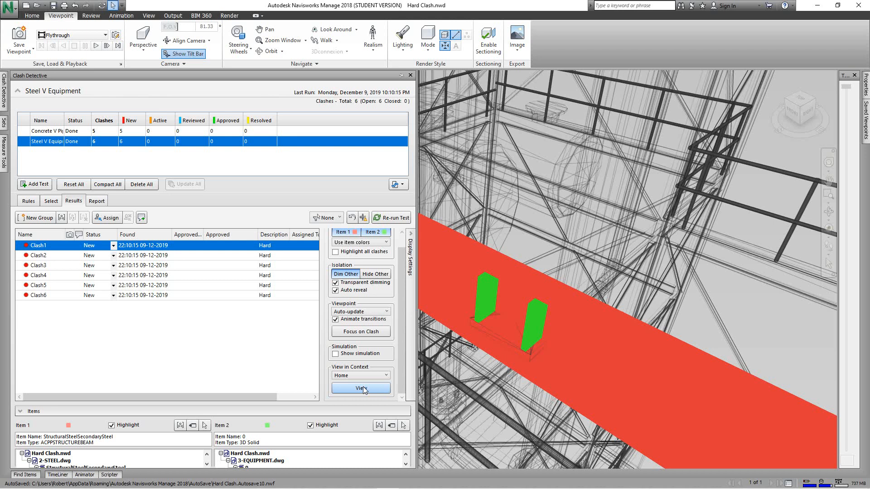
click(387, 378)
click(386, 377)
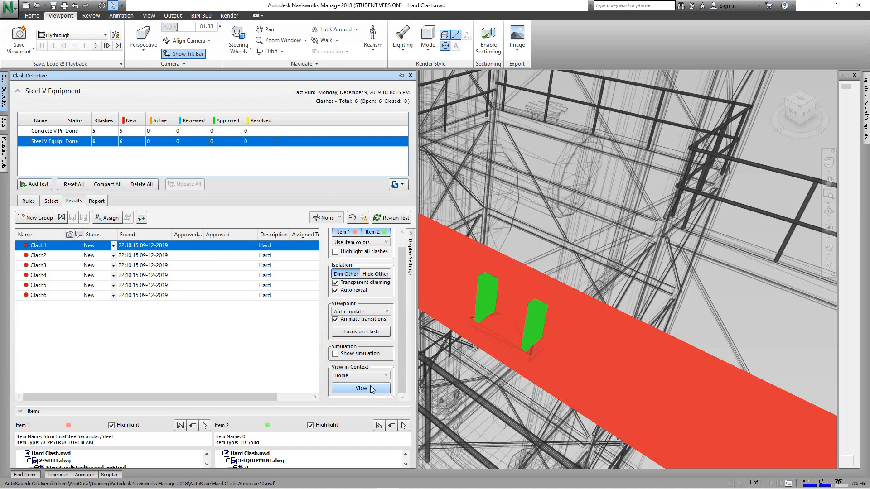
click(370, 388)
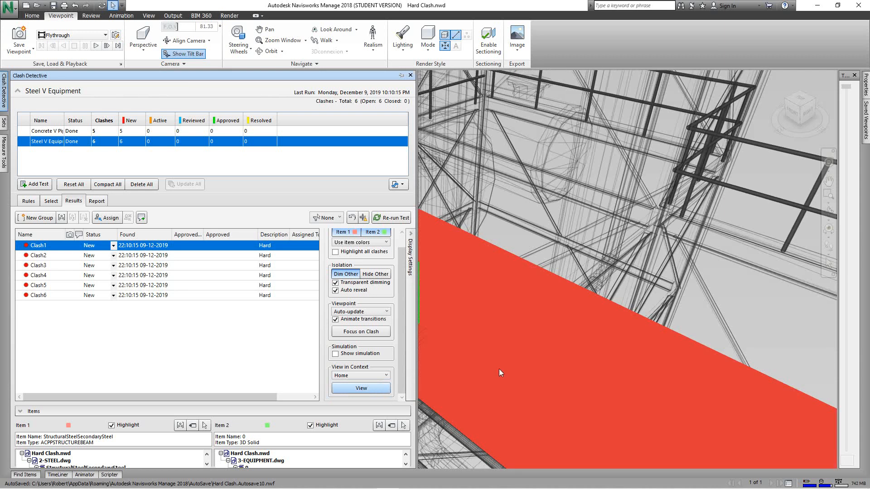
scroll(501, 353, down, 4)
middle_drag(535, 354, 666, 350)
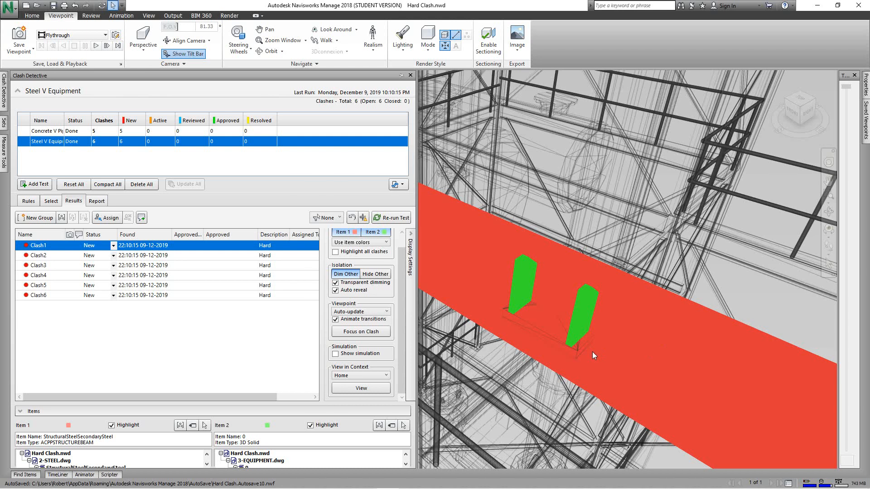
- Inspect Clash2 and Clash6 of the Steel V Equipment test in the model
double_click(47, 256)
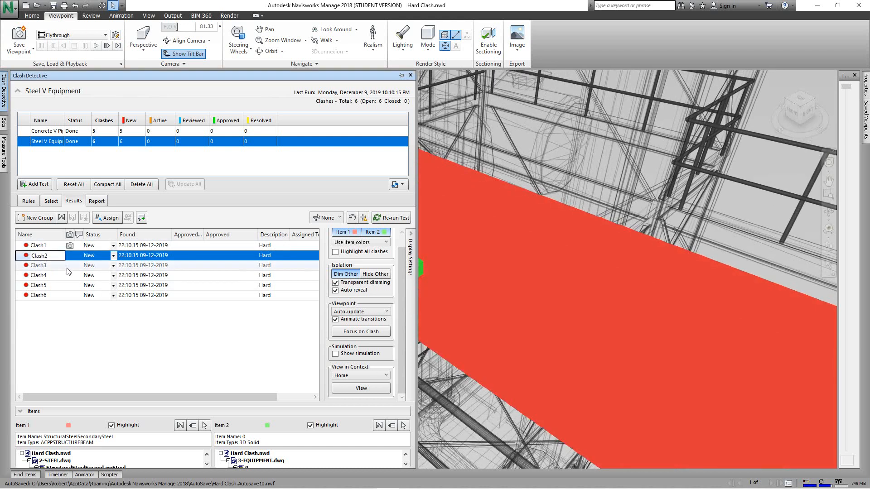
middle_drag(516, 357, 616, 353)
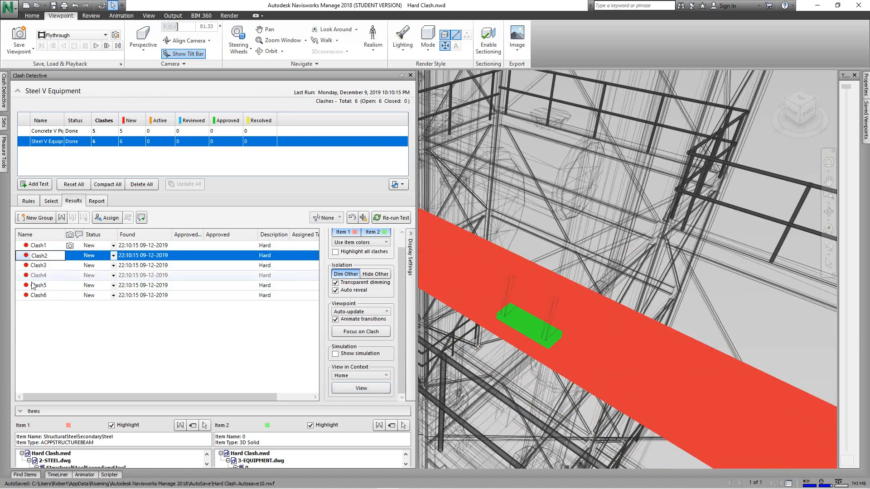
double_click(30, 301)
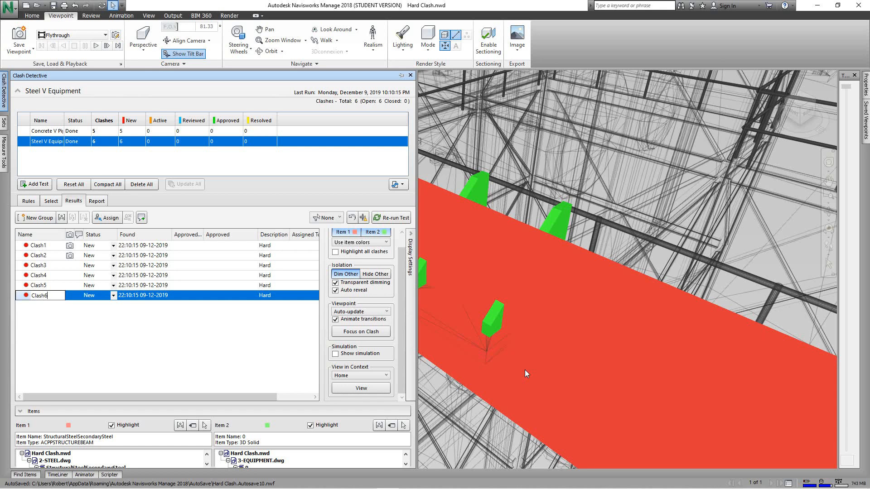
scroll(525, 369, down, 2)
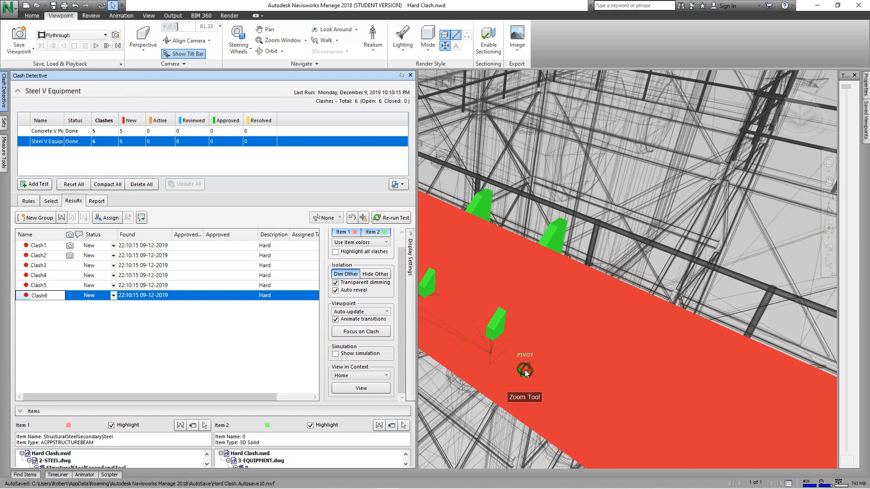
- Turn off transparent dimming and auto reveal in the clash isolation settings while comparing the display around Clash6
click(335, 283)
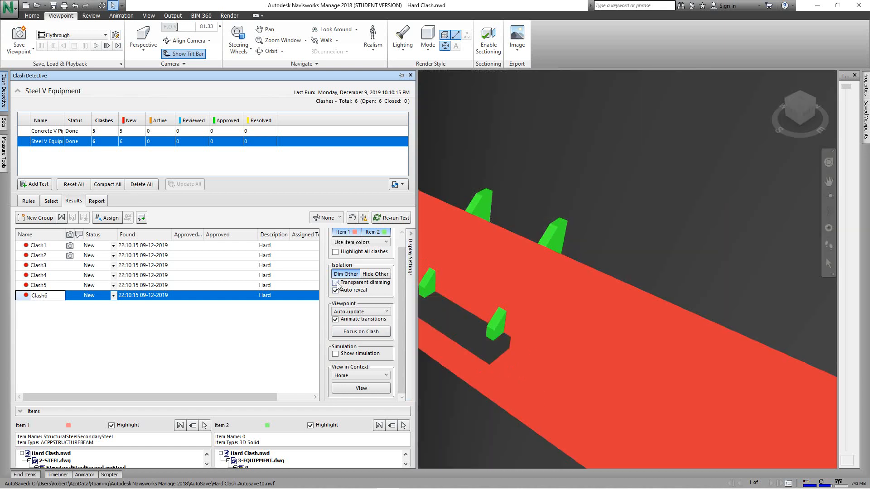
scroll(634, 317, up, 3)
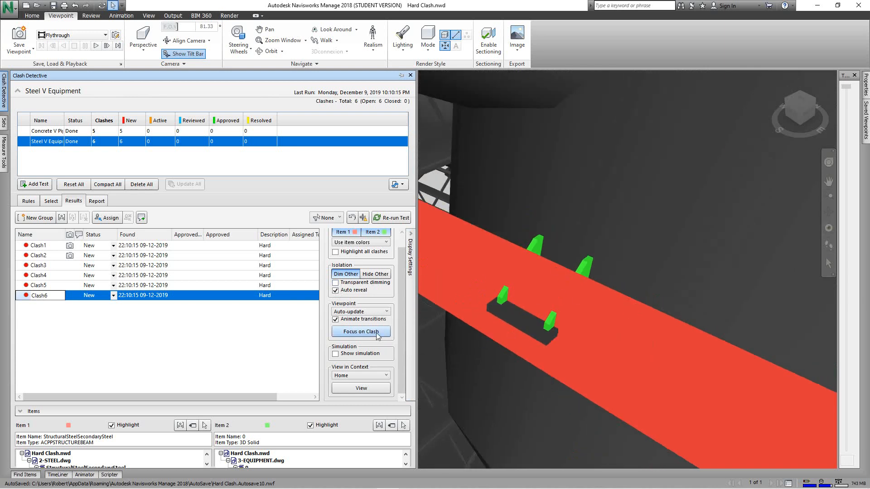
click(335, 283)
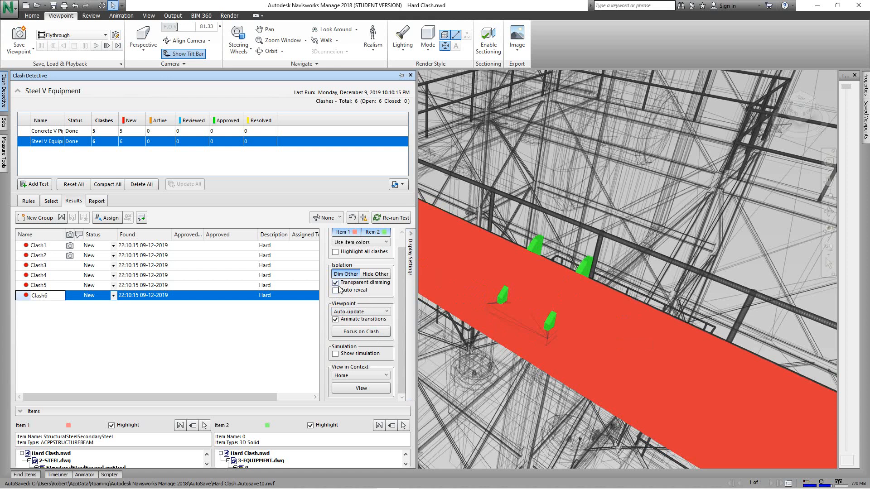
click(336, 283)
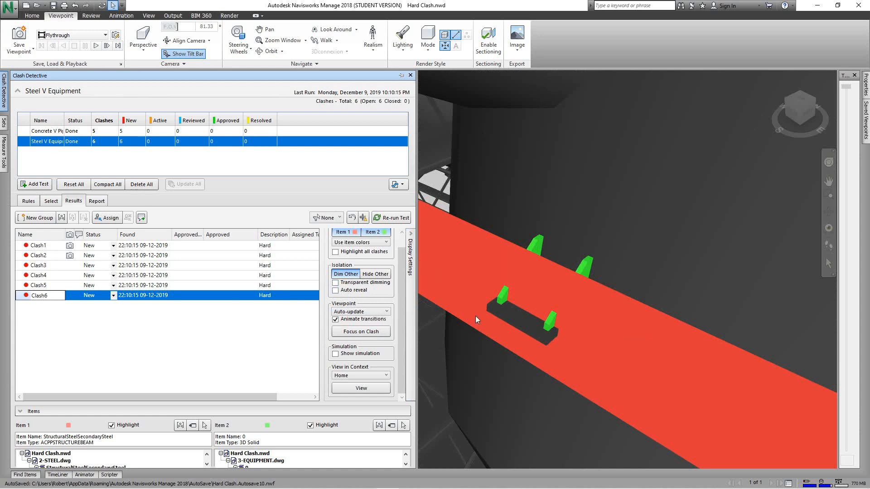
scroll(475, 316, down, 2)
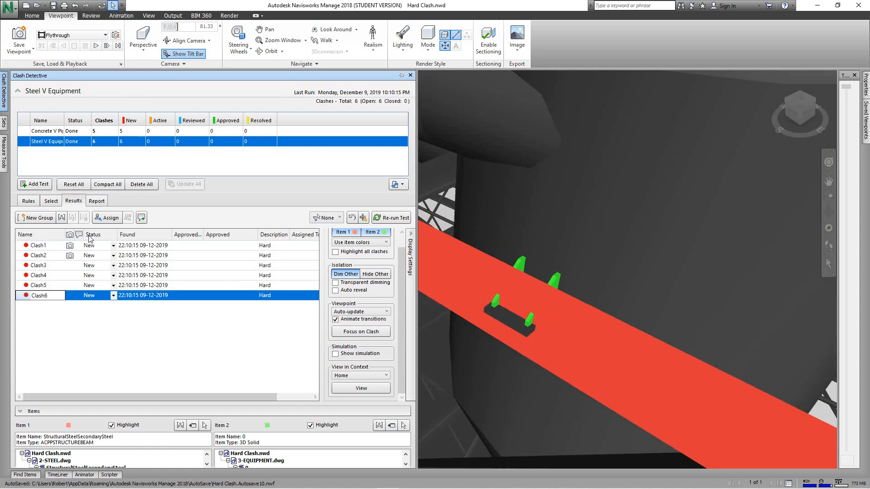
- Inspect Clash1 of the Concrete V Pipe test in its surroundings
click(53, 131)
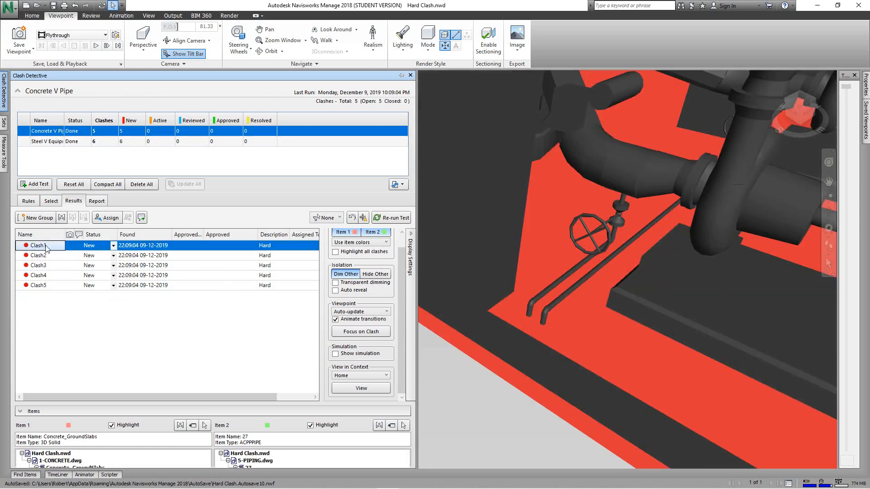
scroll(607, 274, down, 2)
scroll(607, 275, down, 3)
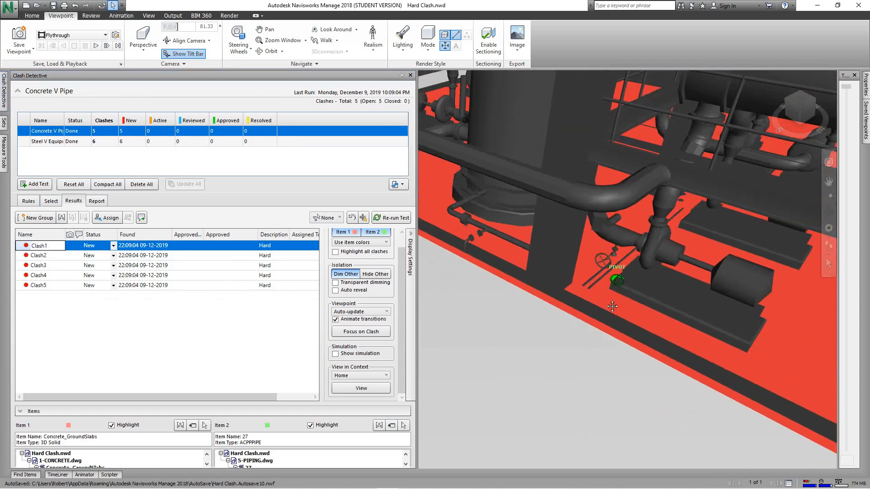
- Turn on transparent dimming in the isolation settings while viewing Clash1 of the Concrete V Pipe test
scroll(616, 298, down, 2)
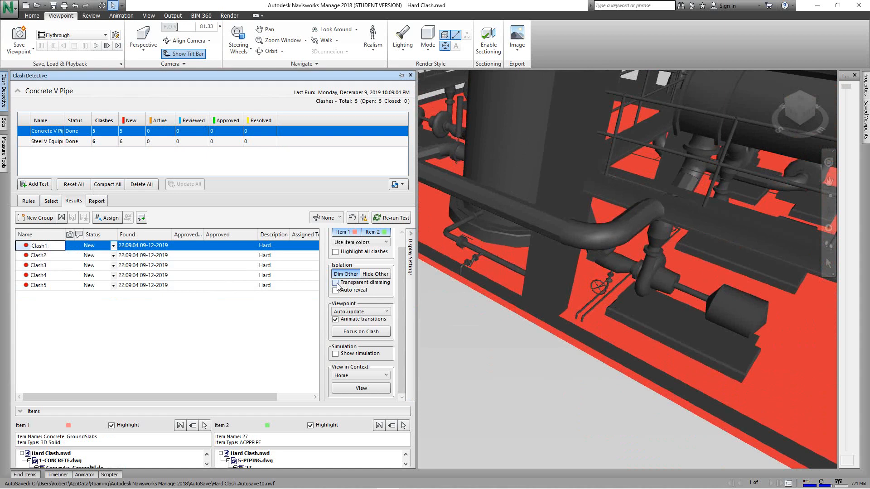
click(336, 283)
scroll(530, 294, up, 2)
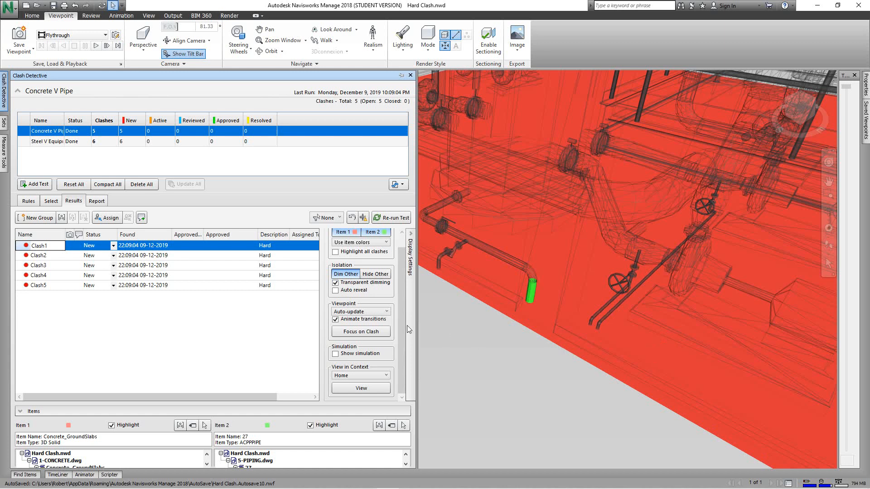
- Inspect Clash4 of the Concrete V Pipe test from another angle and in its Home context, plus Clash1 and Clash5
click(51, 277)
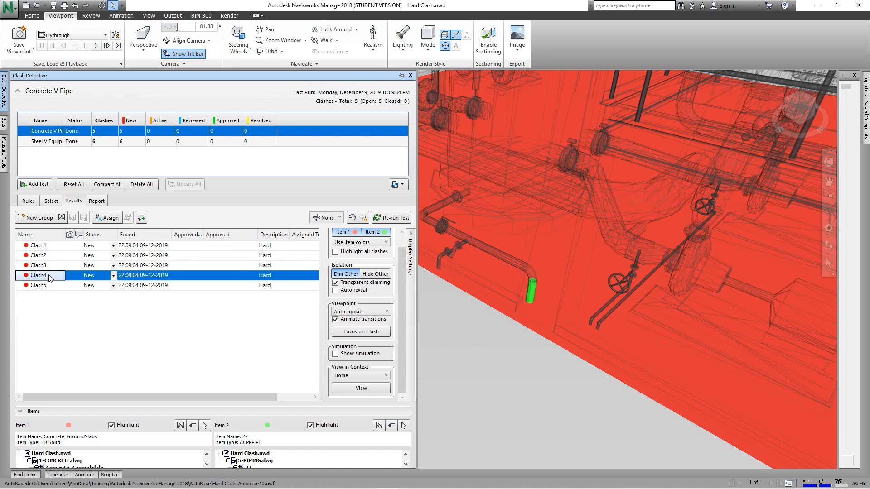
shift+middle_drag(517, 376, 594, 398)
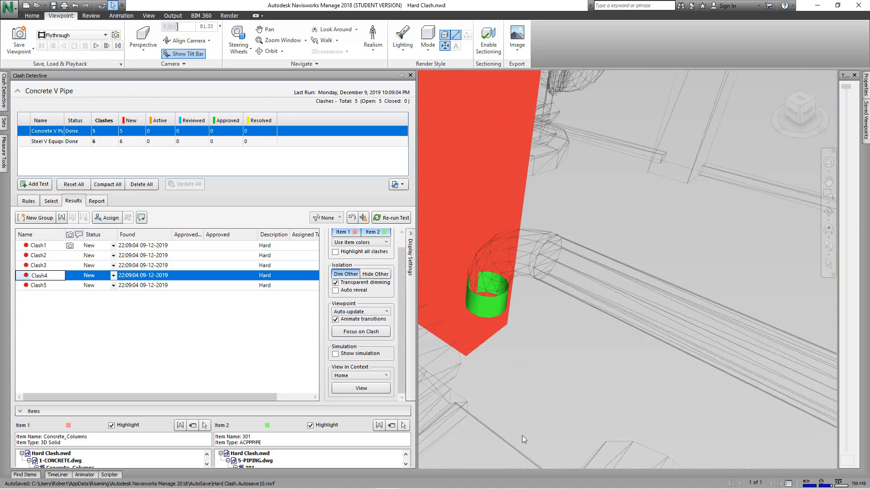
click(352, 391)
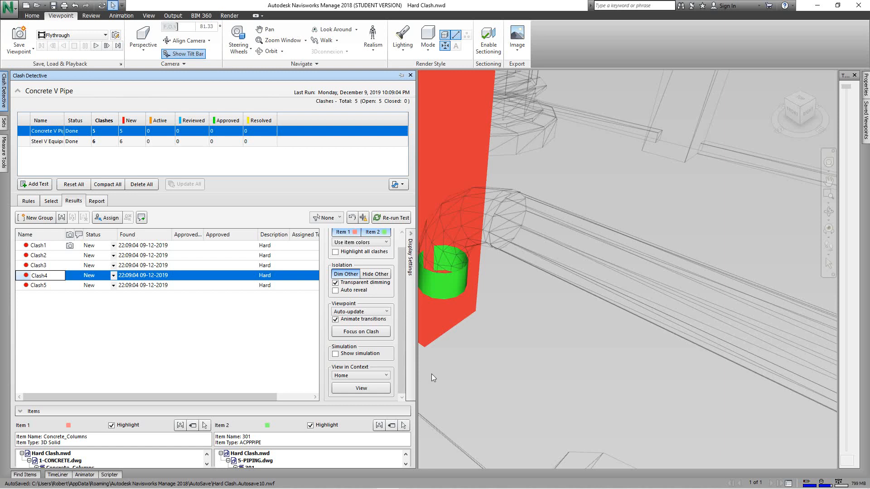
click(53, 245)
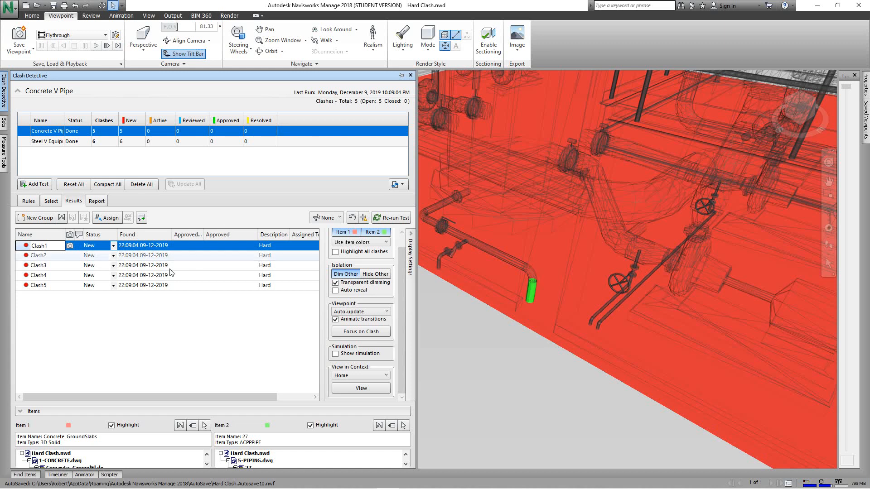
click(56, 288)
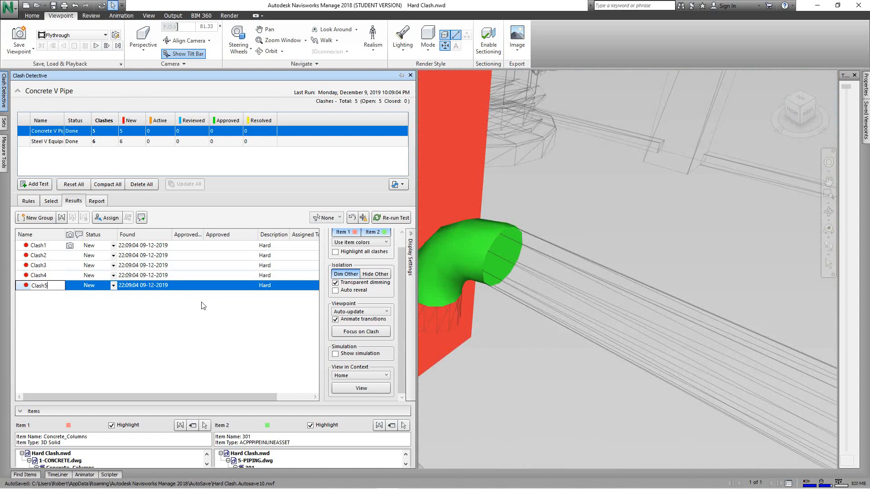
- Turn on auto reveal and compare Clash5 and Clash4 with transparent dimming off, and switch the dimming back on
click(335, 291)
click(336, 283)
scroll(539, 329, down, 3)
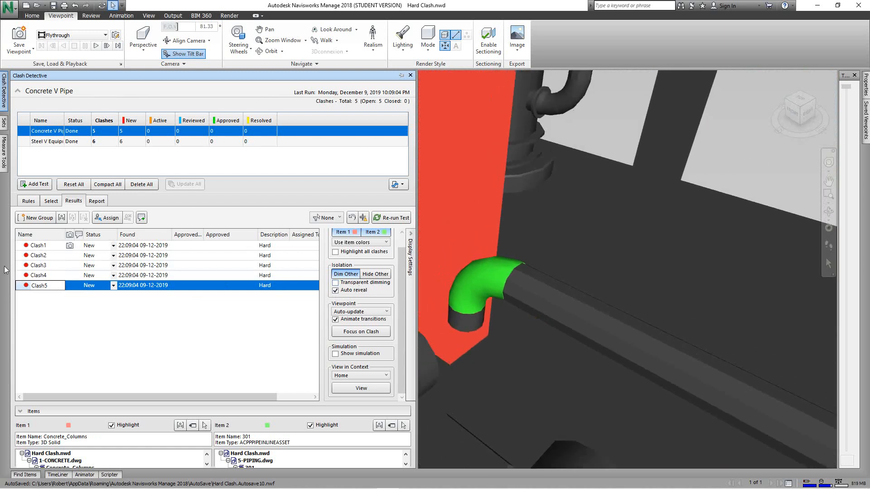
click(38, 276)
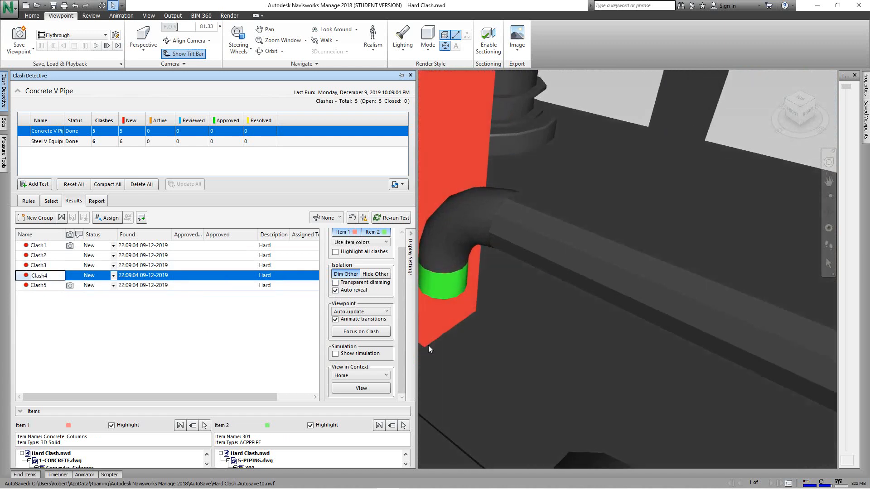
click(33, 286)
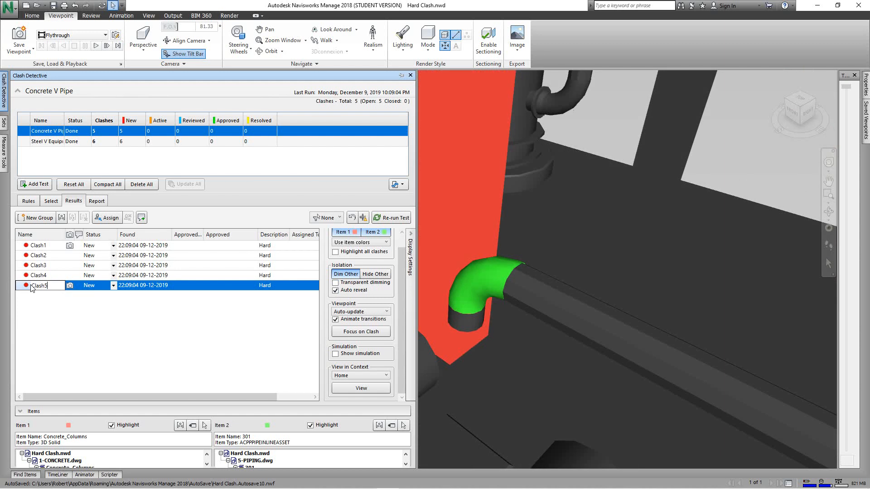
click(336, 282)
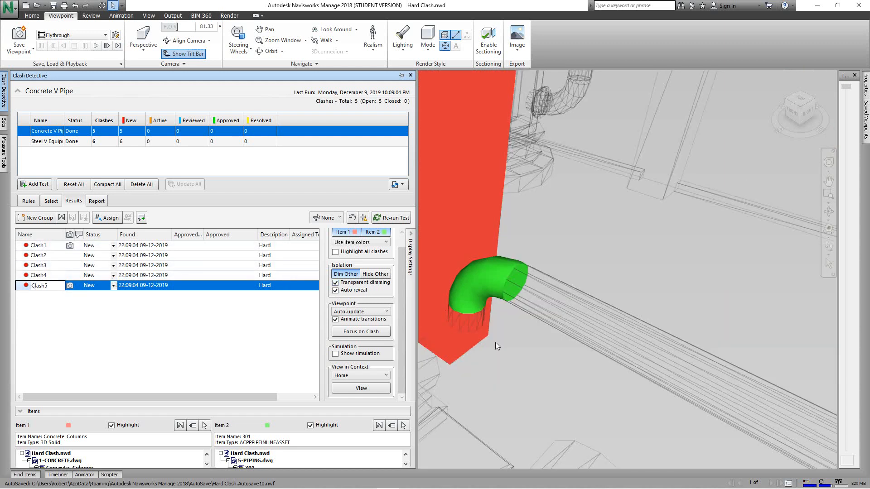
click(42, 276)
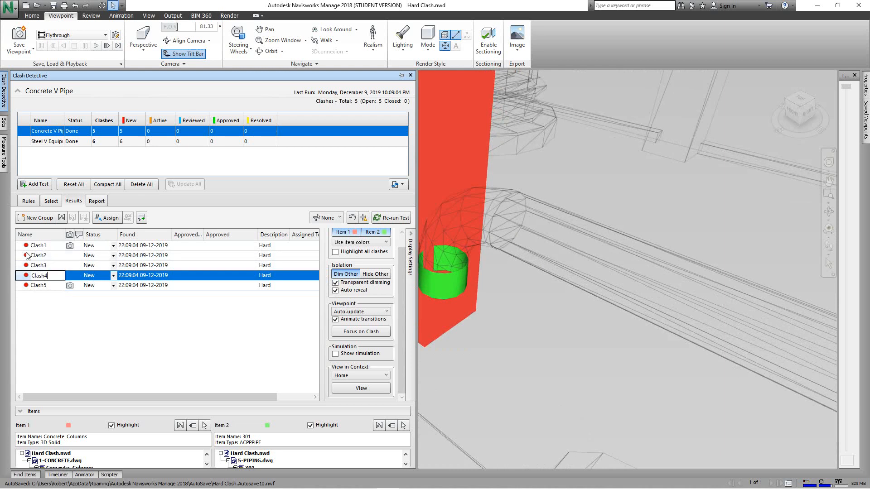
- Add the comment "Reduce Pipe length based on clash distance" to Clash1 of the Concrete V Pipe test
click(45, 246)
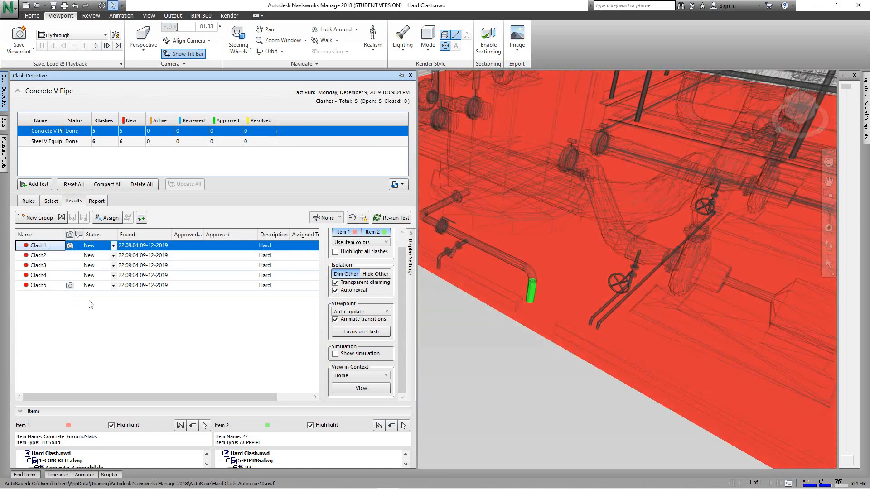
right_click(63, 247)
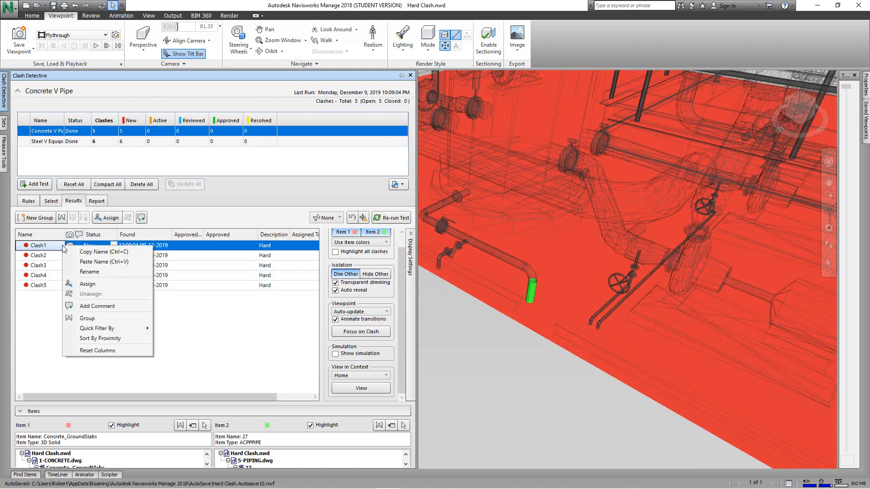
click(93, 306)
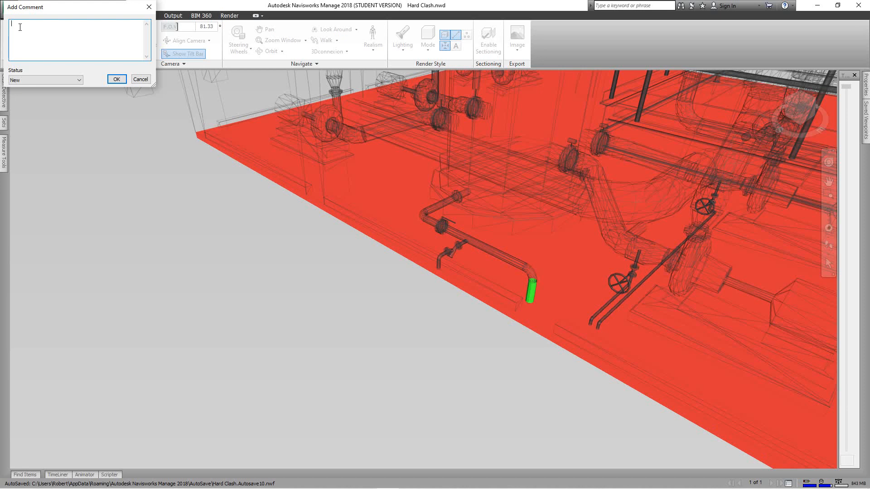
text(Reduce Pipe length)
text(based on clash distance)
click(116, 80)
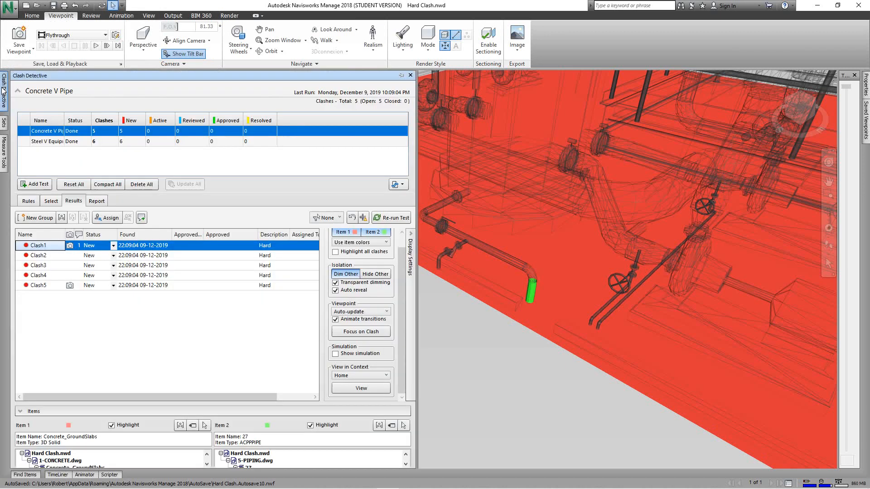
- Add the comment "Reduce the length of horizontal pipe based on the clash distance" to Clash4 of the Concrete V Pipe test
click(3, 92)
click(50, 276)
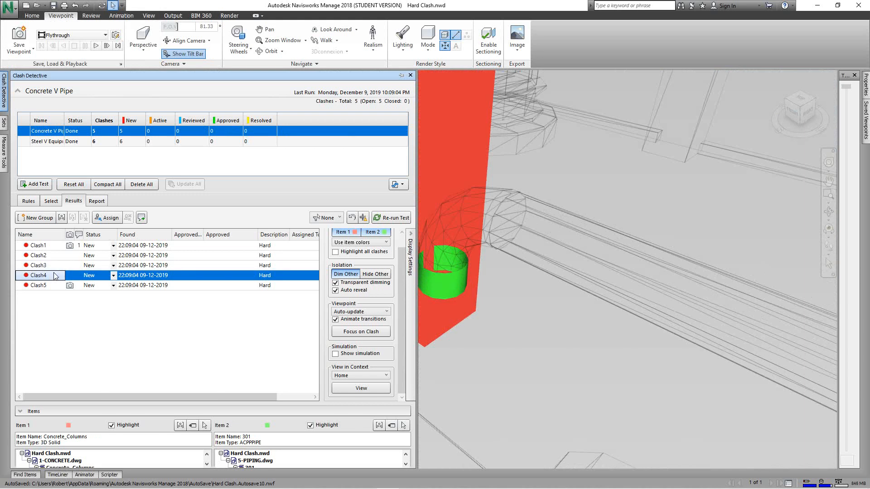
right_click(55, 274)
click(81, 333)
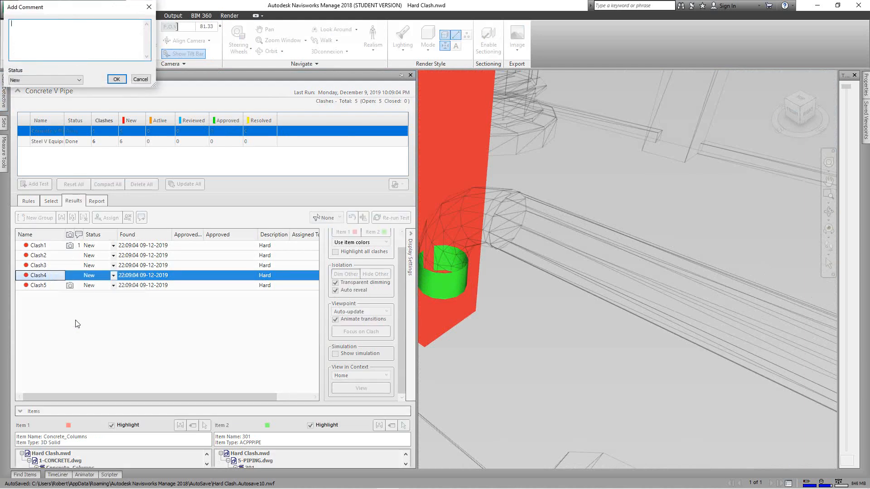
click(57, 59)
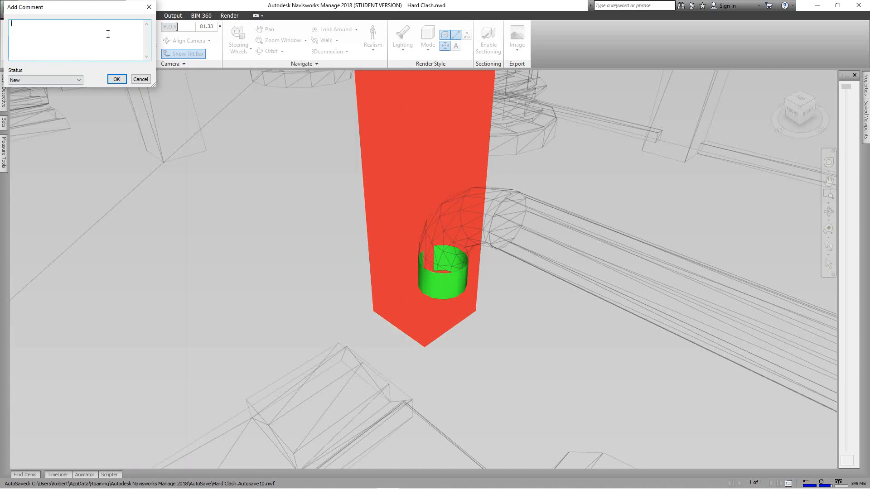
text(Reduce the length of horizontal pipe based on)
text(the clash distance)
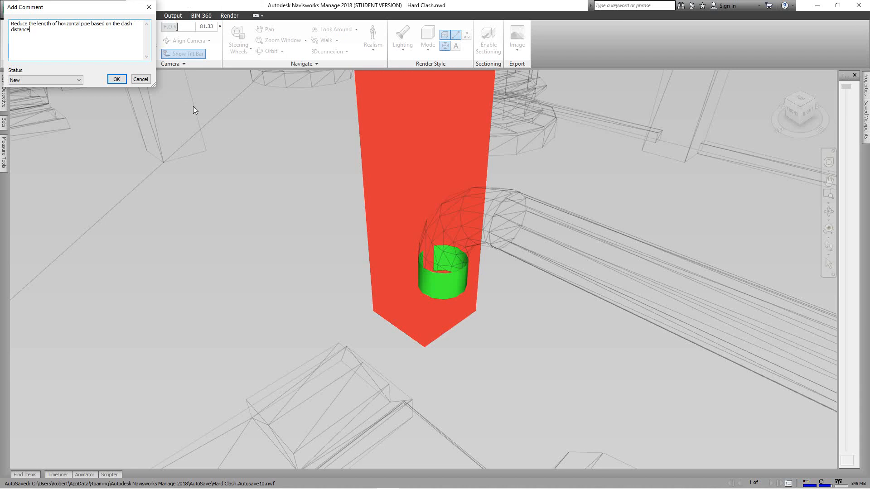
click(116, 79)
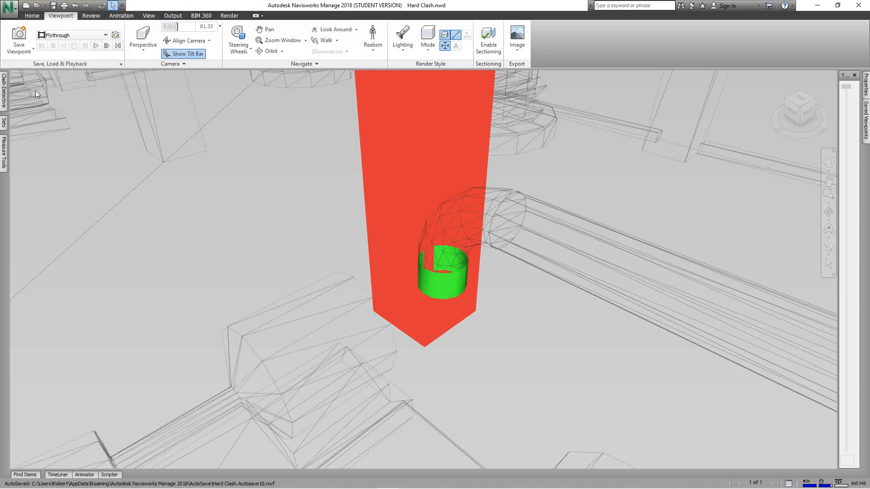
- Add the comment "Increase the length of the support frame of the cyclone based on the clash distance" to Clash1 of the Steel V Equipment test
click(5, 93)
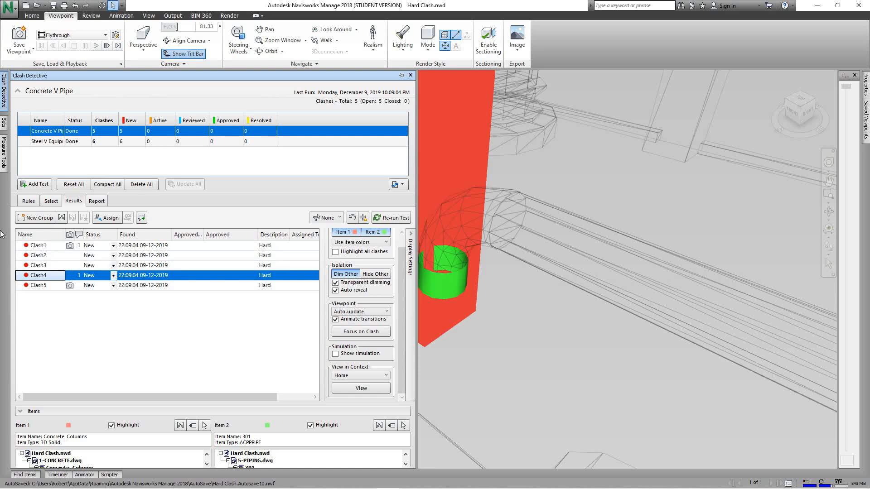
click(55, 142)
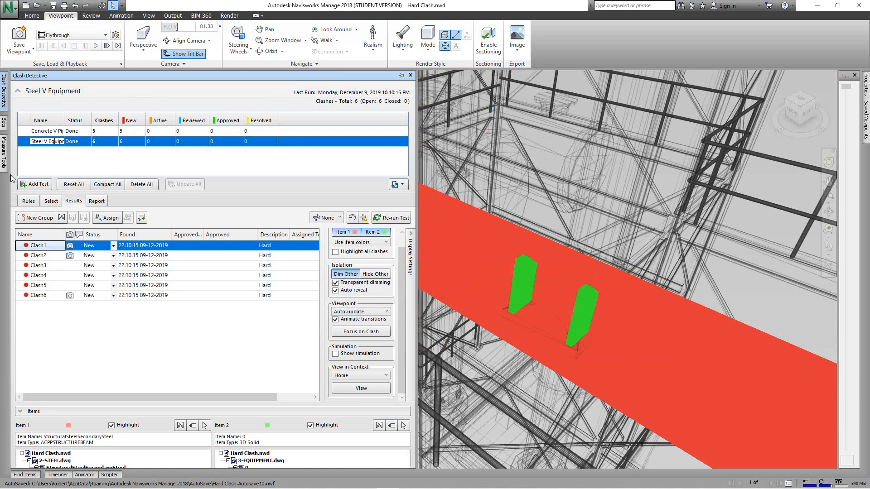
right_click(59, 247)
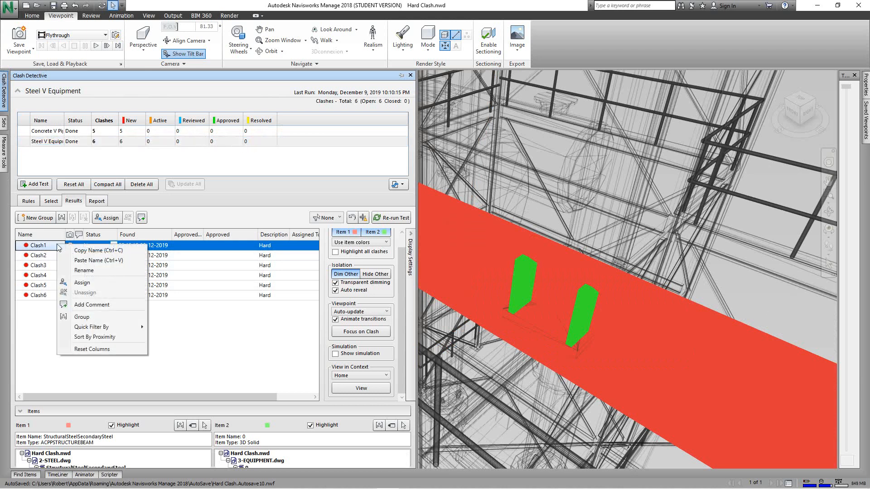
click(93, 305)
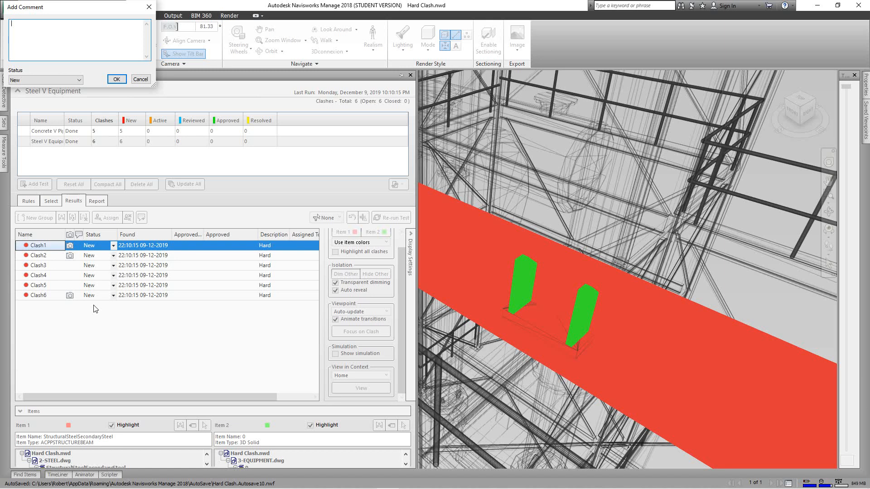
text(ncrease the l)
text(ength)
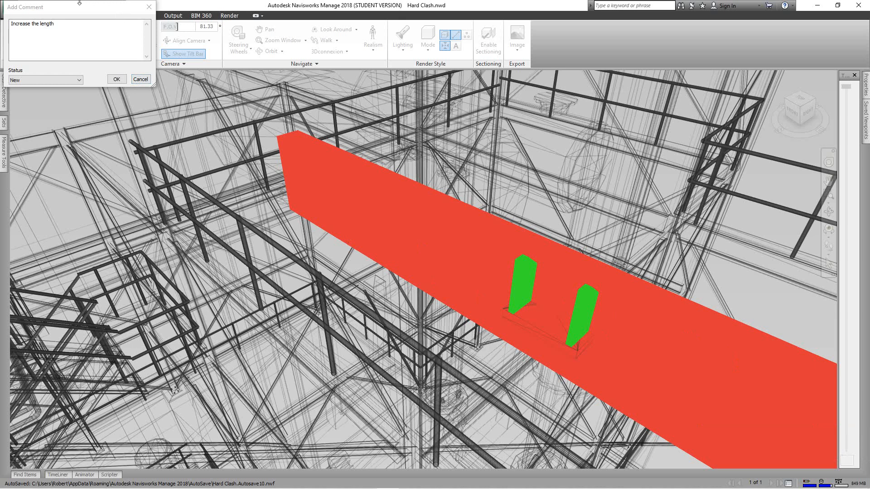
click(62, 29)
text(of the suppo)
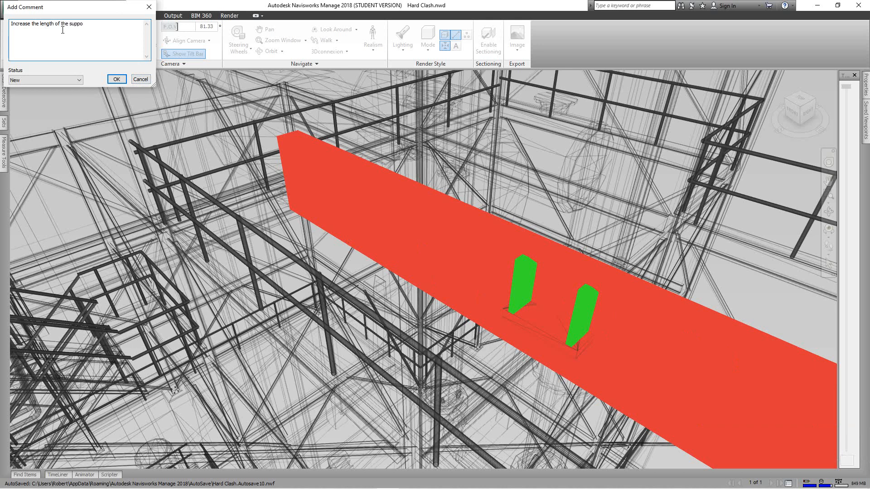
text(rt frame of the)
text(cyclone based on the)
text(tance)
click(113, 79)
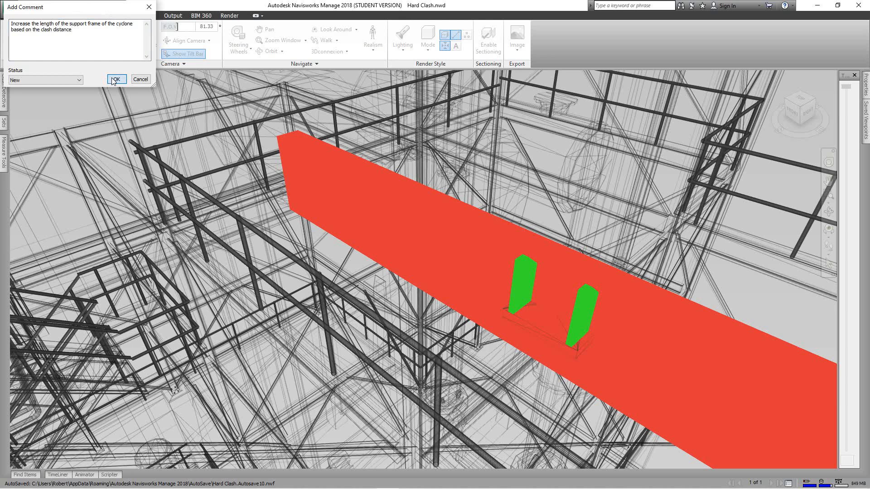
- Return to the Concrete V Pipe test and examine the second clashing item of Clash1 in the item tree
click(4, 97)
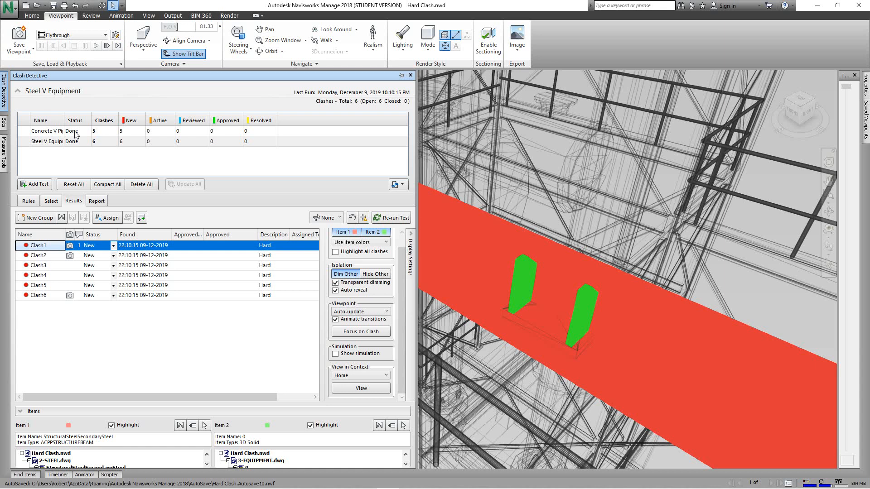
click(46, 131)
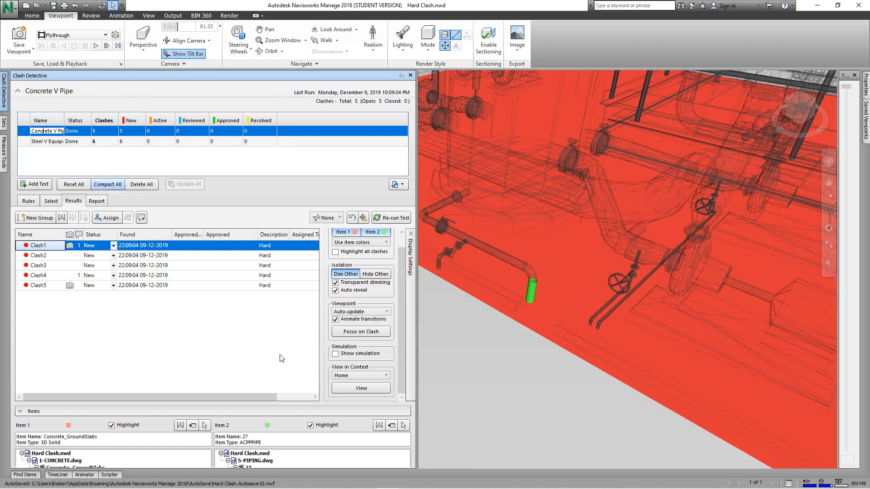
scroll(318, 461, down, 1)
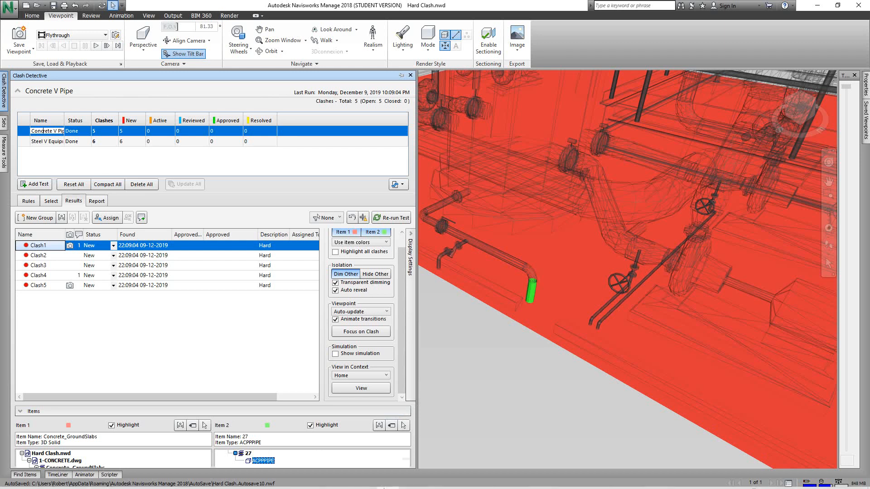
mouse_move(386, 488)
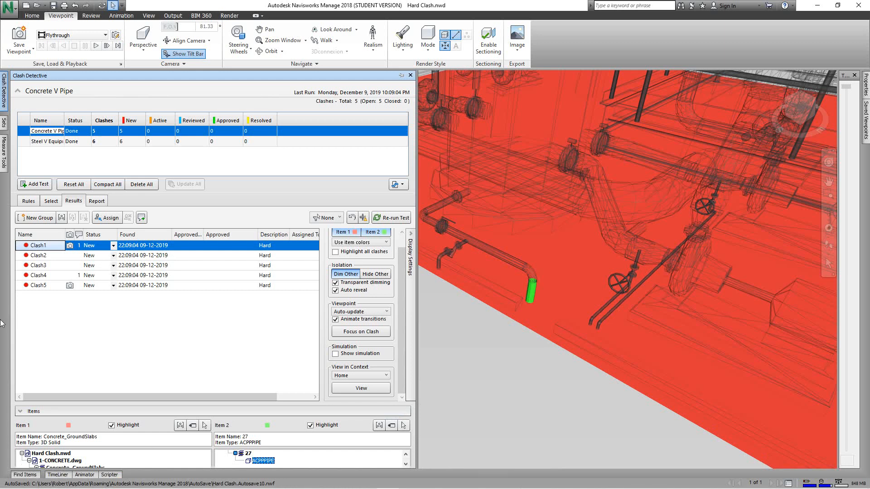
click(406, 455)
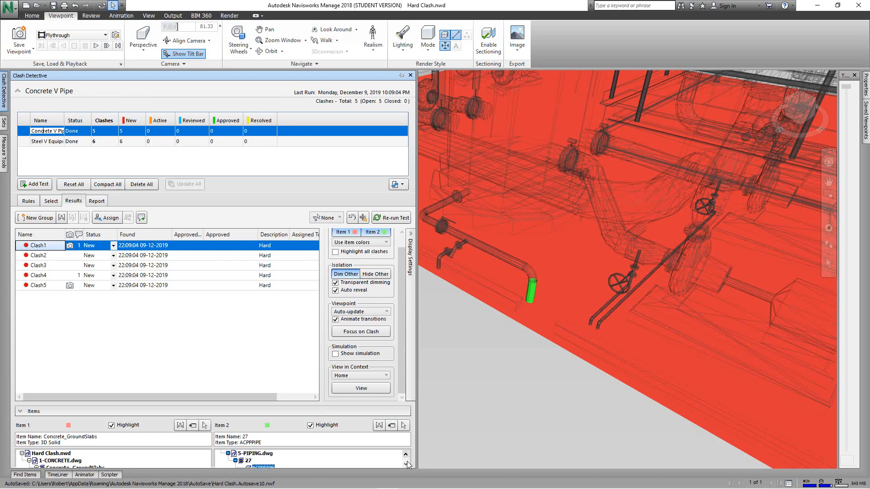
click(406, 464)
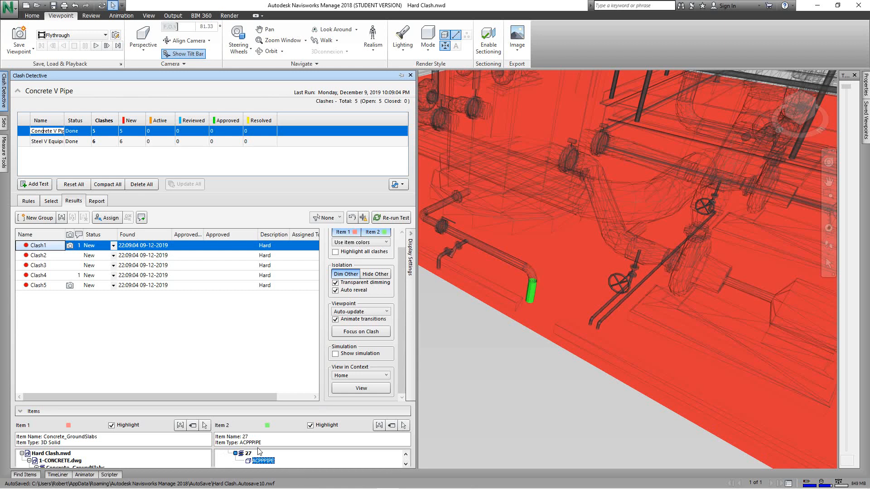
click(354, 74)
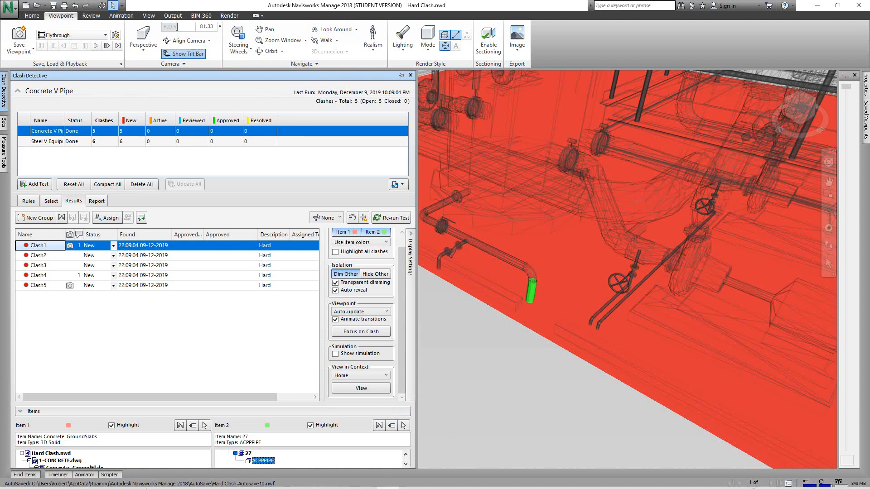
- Check both item trees of Clash1 and group all clashes in the Concrete V Pipe test that involve piping layer 27
click(69, 455)
key(Down)
key(Down)
key(Down)
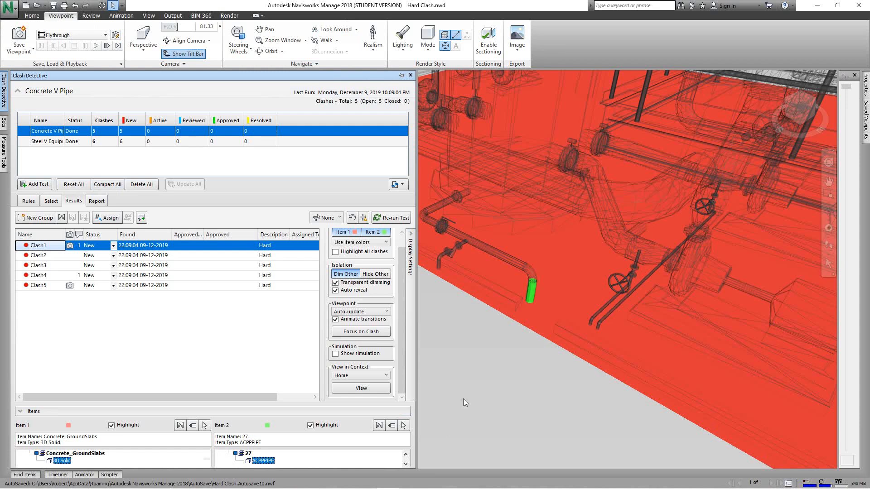
click(405, 454)
click(406, 455)
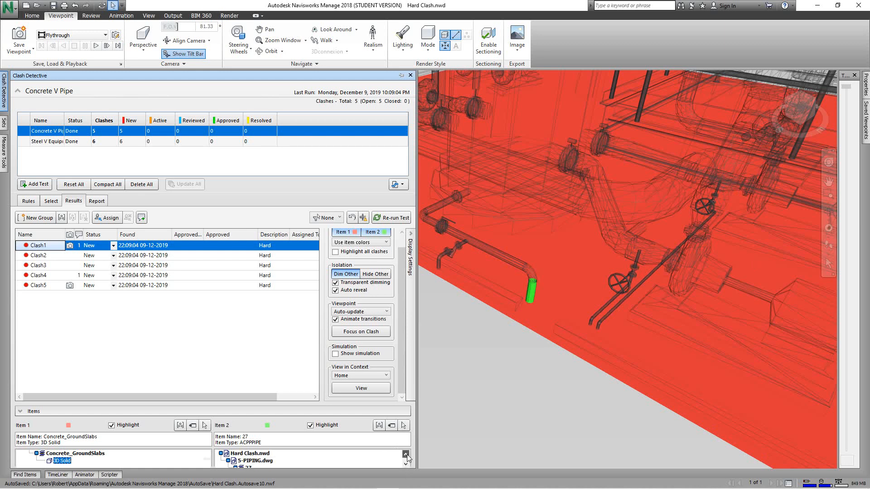
click(406, 464)
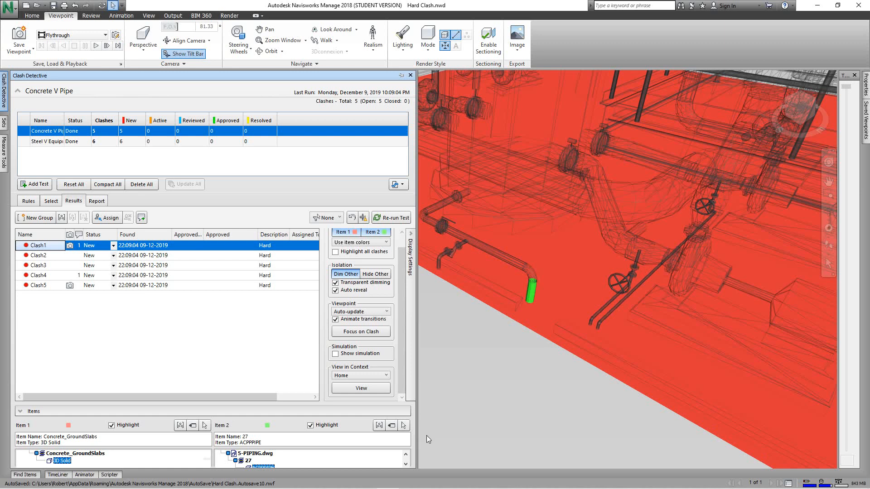
click(248, 461)
click(379, 427)
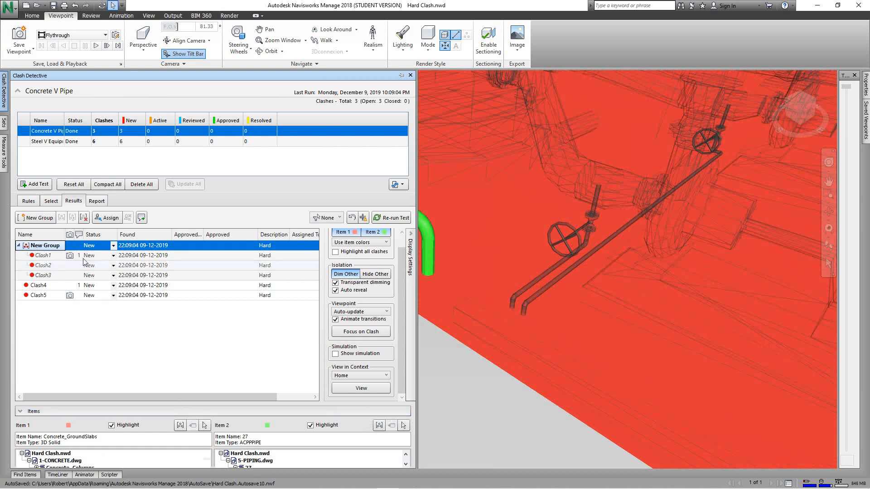
- Rename the new clash group "Layer 2 Items" and view Clash1 inside it
click(59, 246)
drag(65, 247, 35, 249)
text(Layer 2)
text(Items)
click(44, 257)
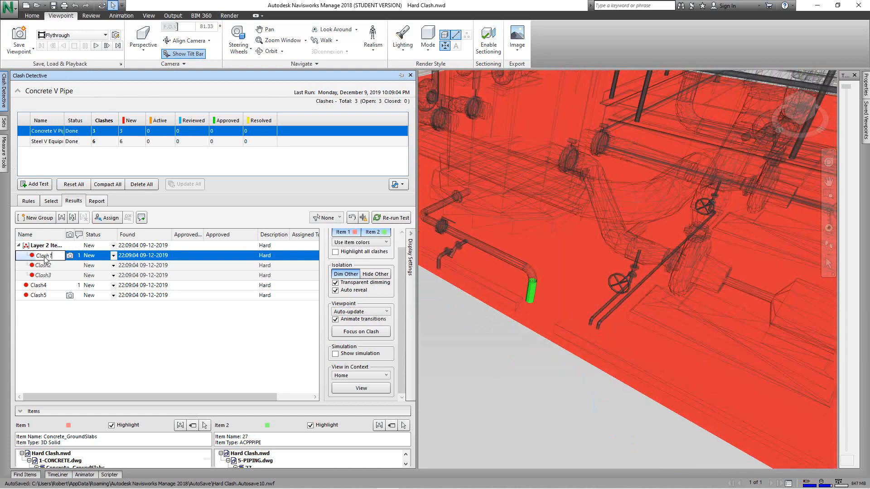
- Set the viewpoint of Clash2 so that the green pipe is seen cutting into the base of the concrete column
click(47, 268)
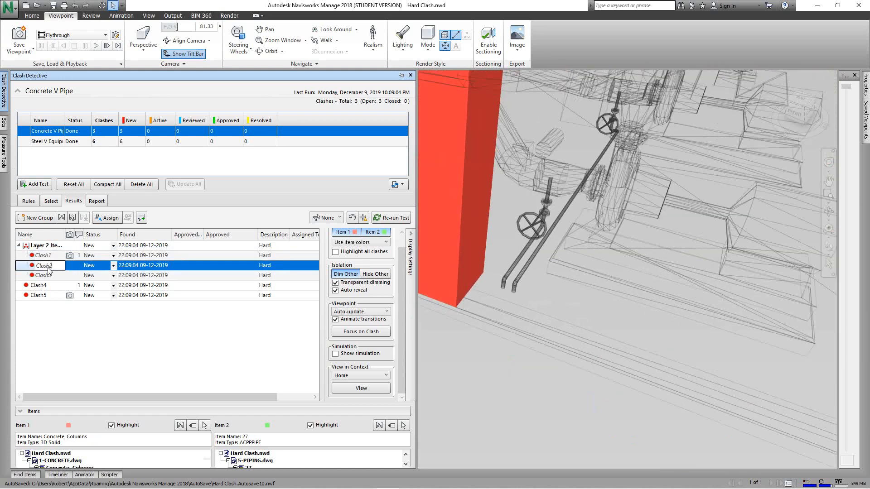
middle_drag(524, 353, 762, 414)
scroll(670, 384, down, 2)
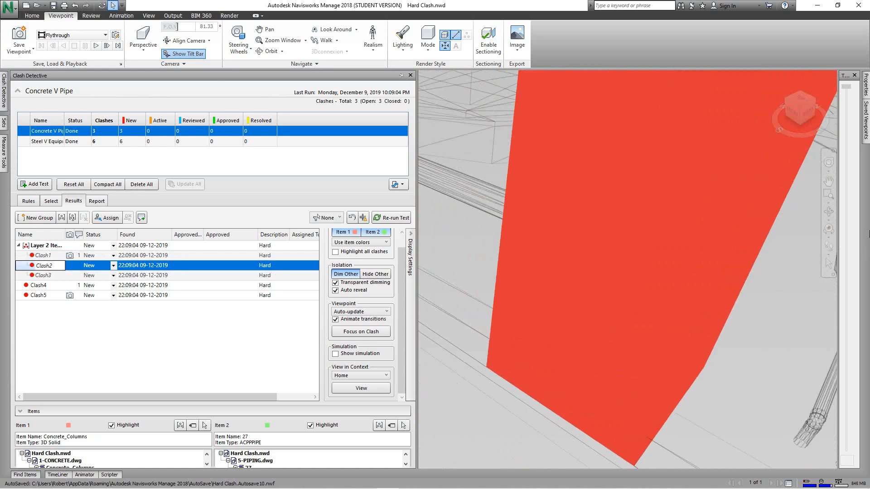
mouse_move(793, 114)
mouse_down()
mouse_move(738, 142)
mouse_move(610, 147)
mouse_move(655, 174)
mouse_move(597, 141)
mouse_move(582, 145)
mouse_move(577, 186)
mouse_move(632, 195)
mouse_move(39, 179)
mouse_move(144, 196)
mouse_move(143, 237)
mouse_move(50, 141)
mouse_move(7, 73)
mouse_up()
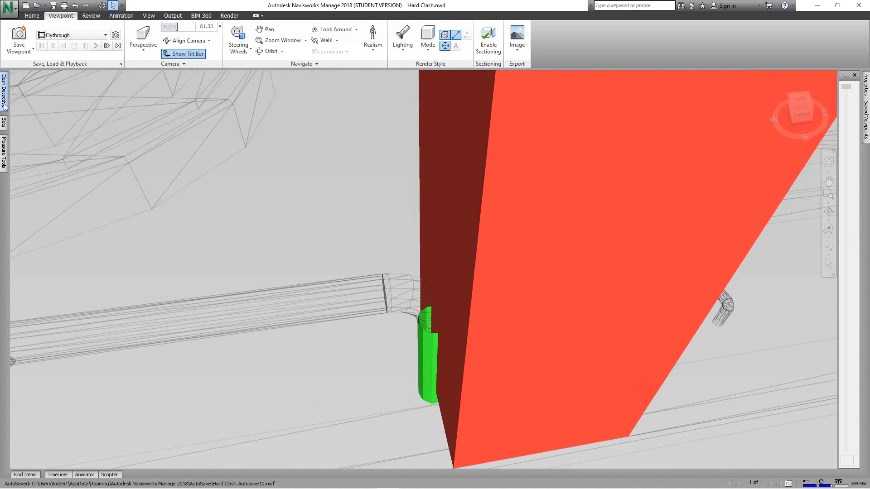
mouse_move(5, 106)
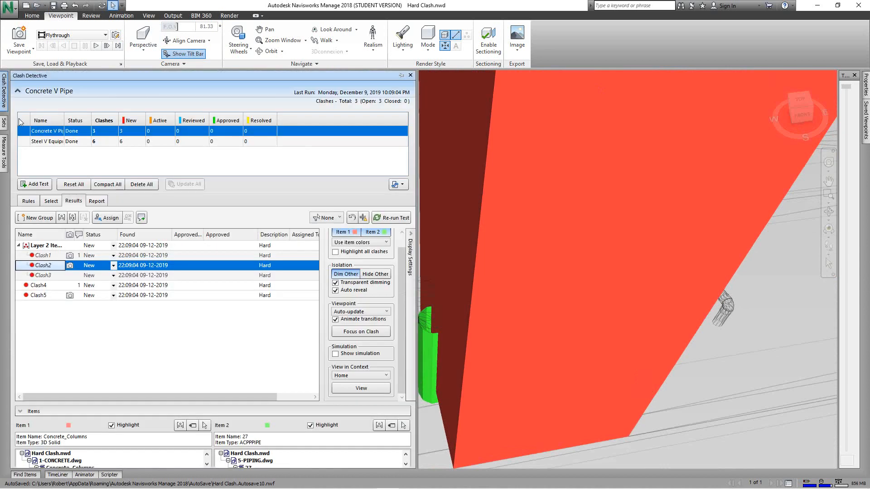
- Open Clash3 and inspect the concrete column from farther away with transparent dimming turned off
double_click(44, 275)
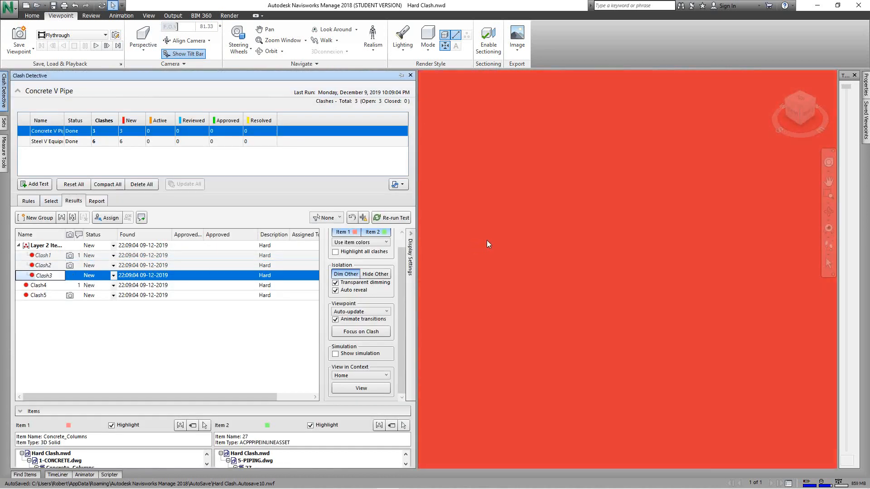
click(336, 290)
click(336, 282)
click(336, 283)
click(360, 389)
click(335, 292)
click(336, 283)
scroll(504, 268, down, 2)
scroll(531, 247, down, 3)
scroll(489, 270, down, 5)
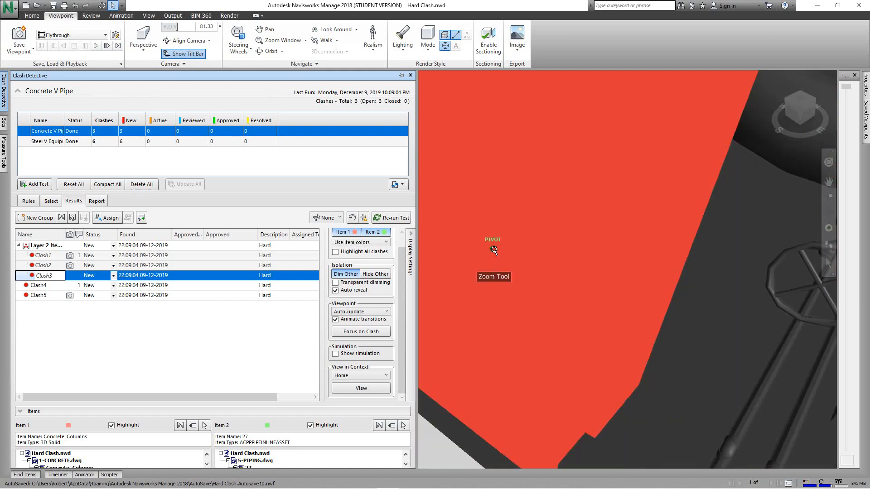
scroll(498, 259, down, 5)
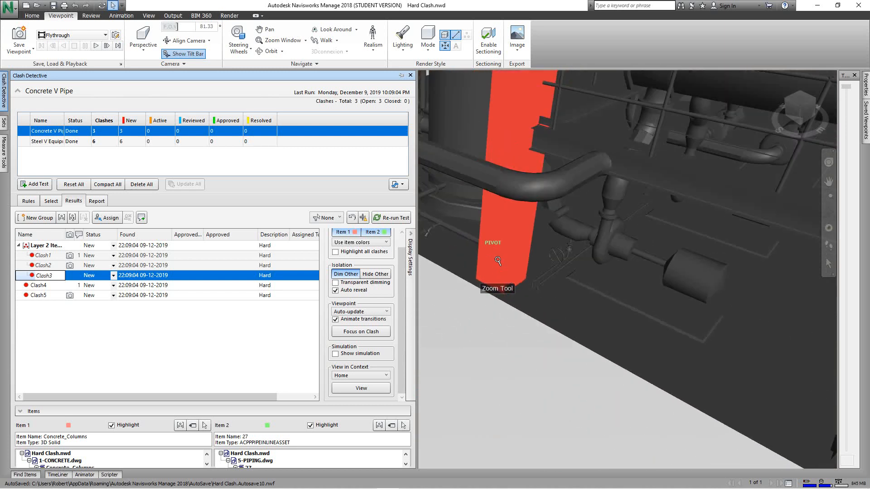
scroll(499, 264, down, 4)
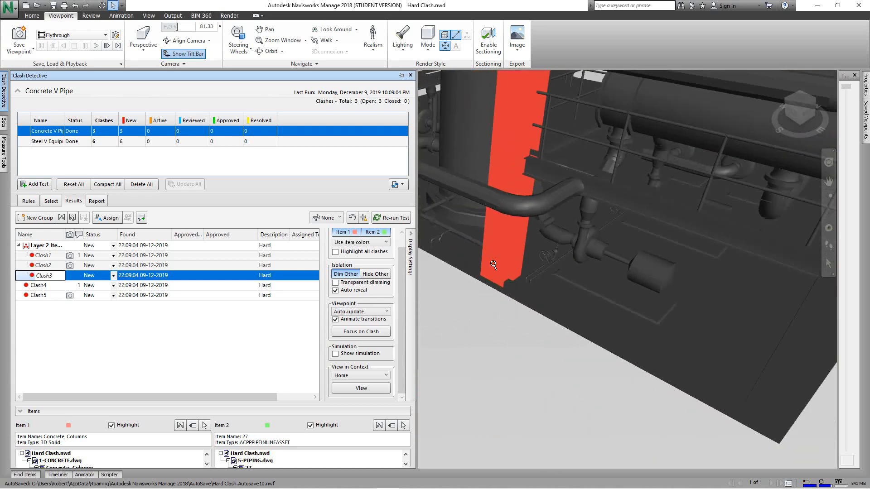
- Turn transparent dimming on and auto reveal off for the clash display
click(335, 283)
click(336, 290)
click(336, 291)
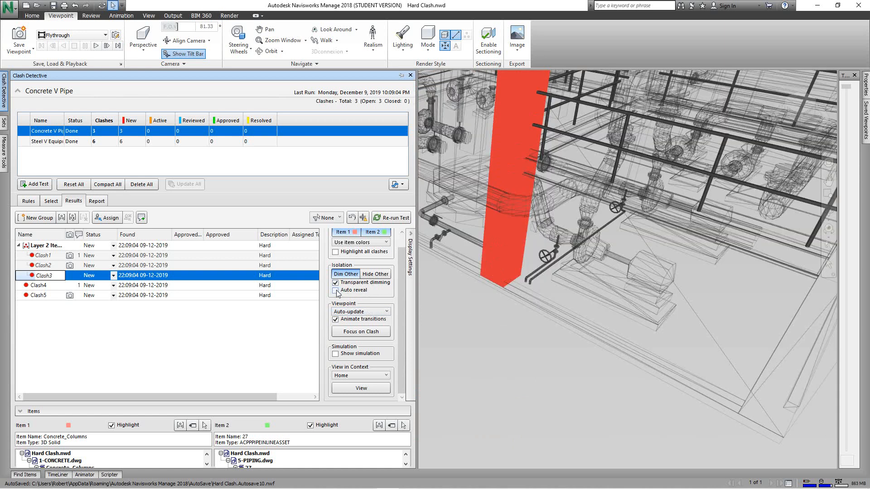
- Set the viewpoint of Clash3 to a closer view of the green pipe elbow entering the base of the concrete column
scroll(474, 305, down, 1)
scroll(474, 305, down, 6)
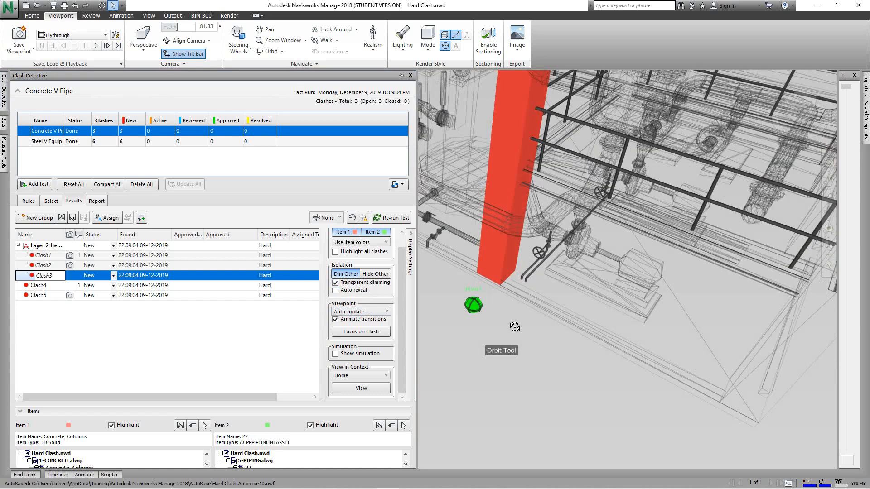
shift+middle_drag(586, 330, 689, 382)
scroll(629, 388, up, 5)
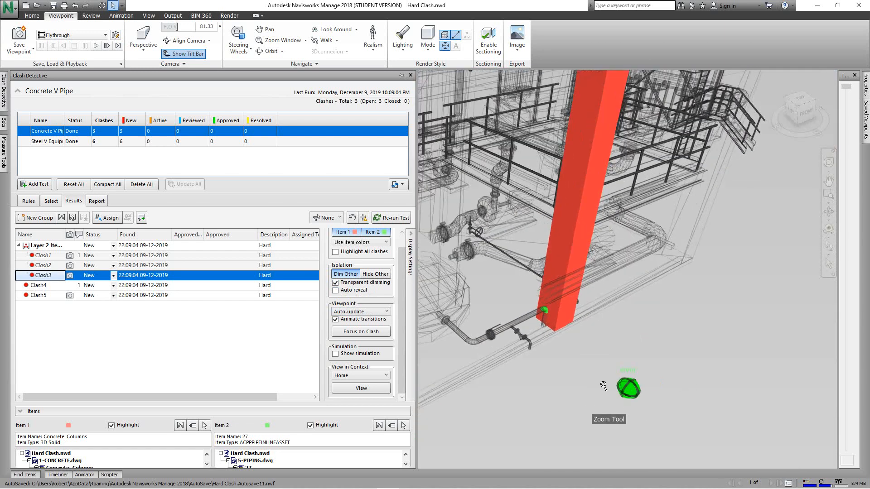
middle_drag(628, 388, 703, 361)
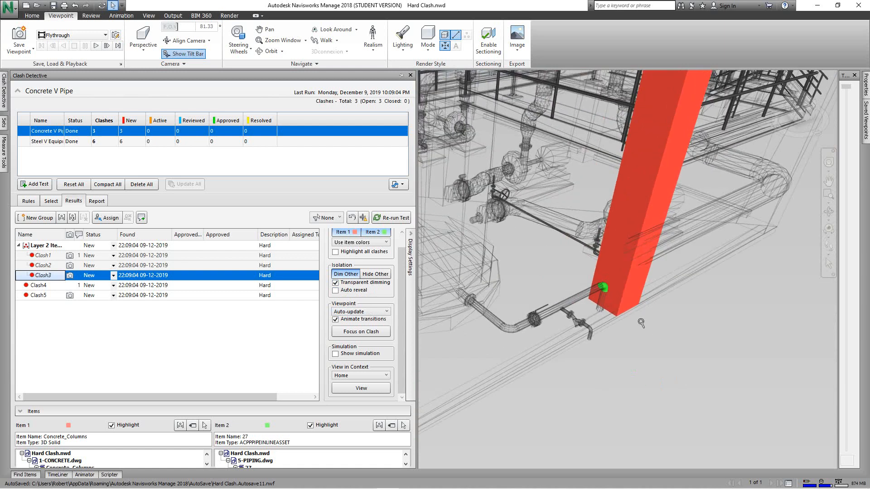
scroll(641, 321, up, 3)
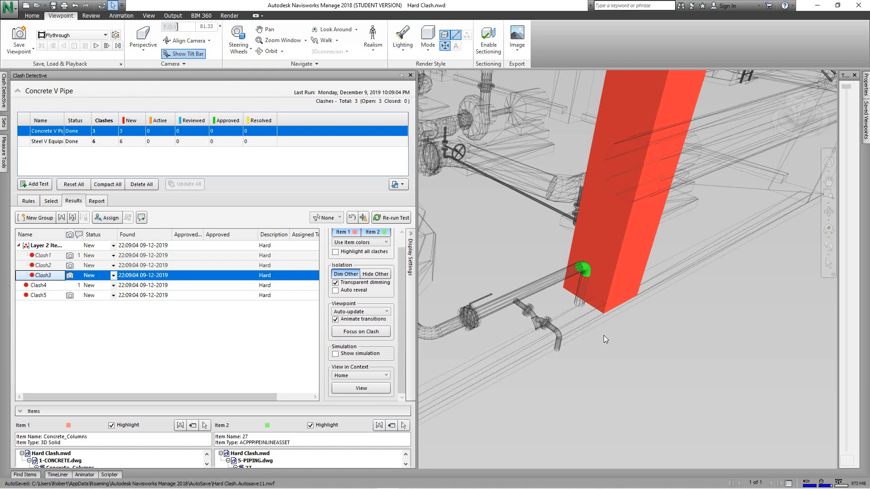
scroll(638, 290, up, 2)
middle_drag(644, 297, 659, 346)
scroll(647, 343, up, 2)
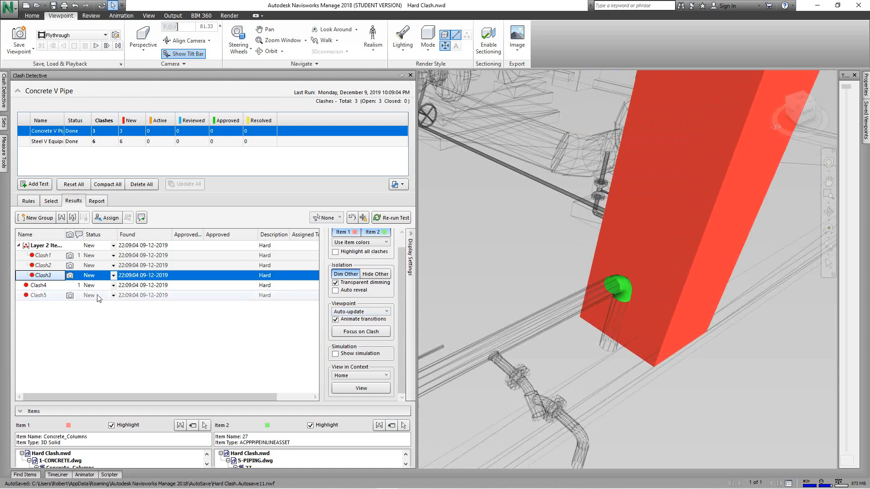
click(70, 278)
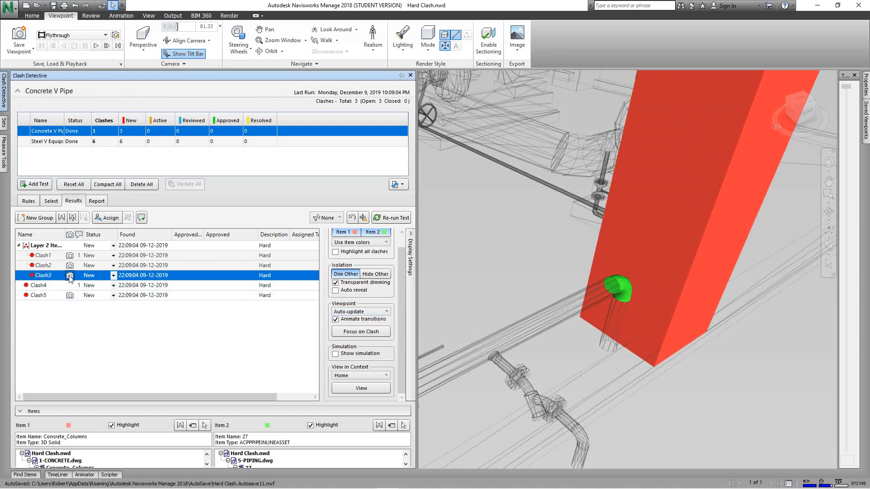
- Compare the clash views of Clash1, Clash2 and Clash3 in the "Layer 2 Items" group
click(50, 267)
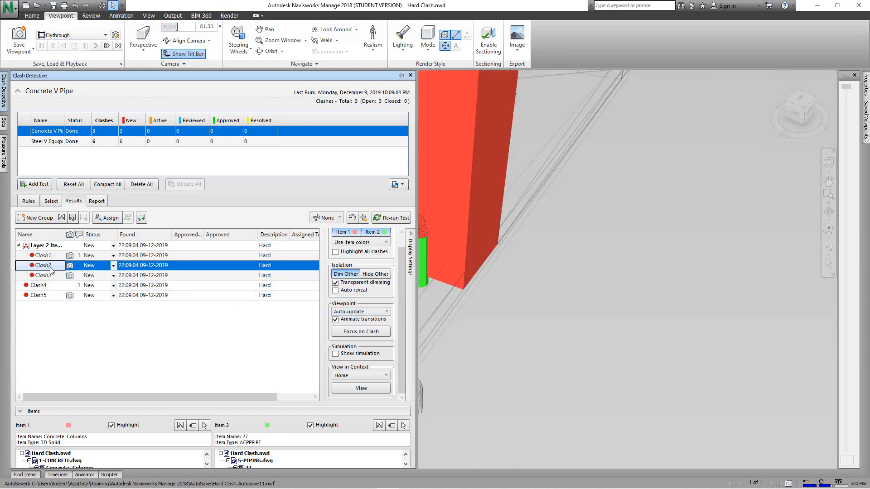
scroll(496, 390, down, 1)
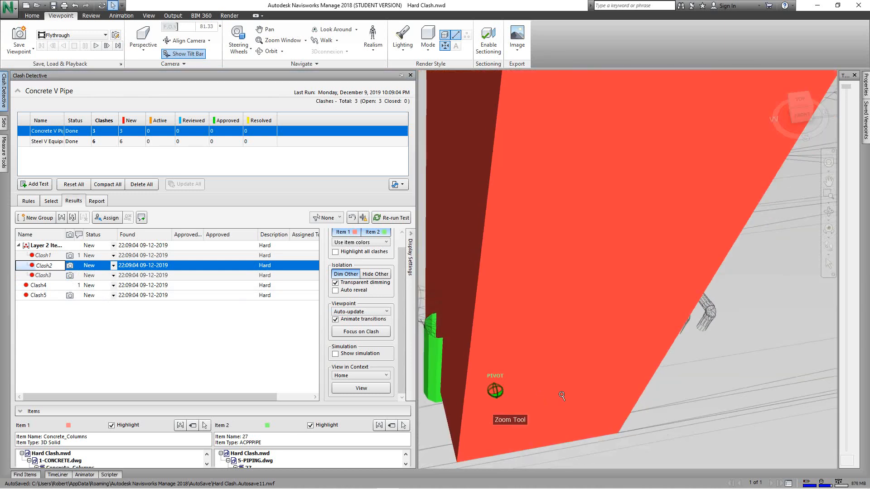
middle_drag(491, 389, 525, 386)
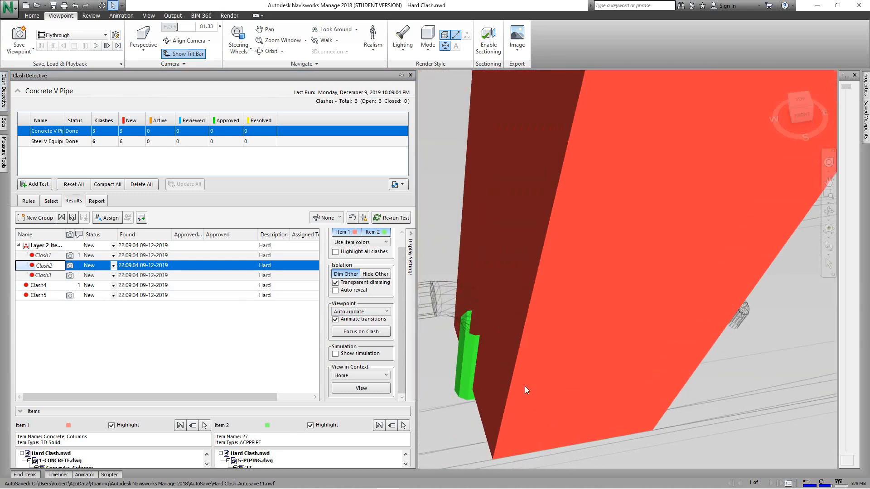
click(70, 277)
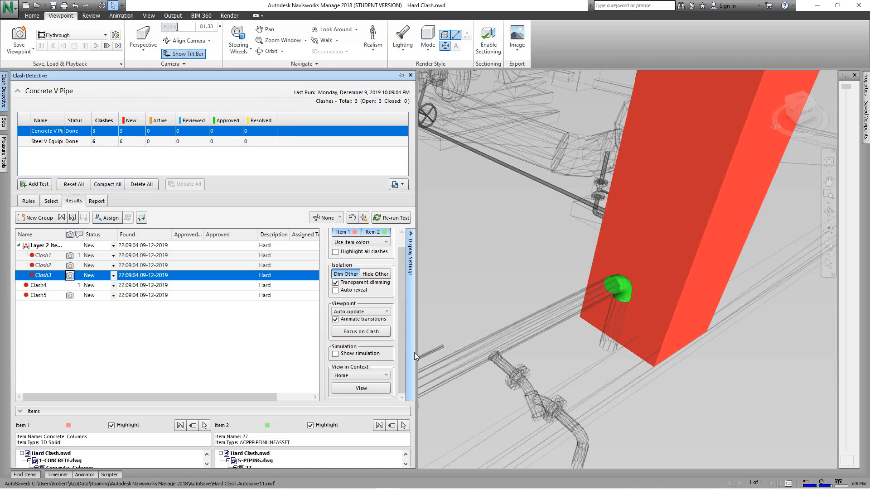
scroll(449, 354, down, 2)
middle_drag(551, 371, 561, 353)
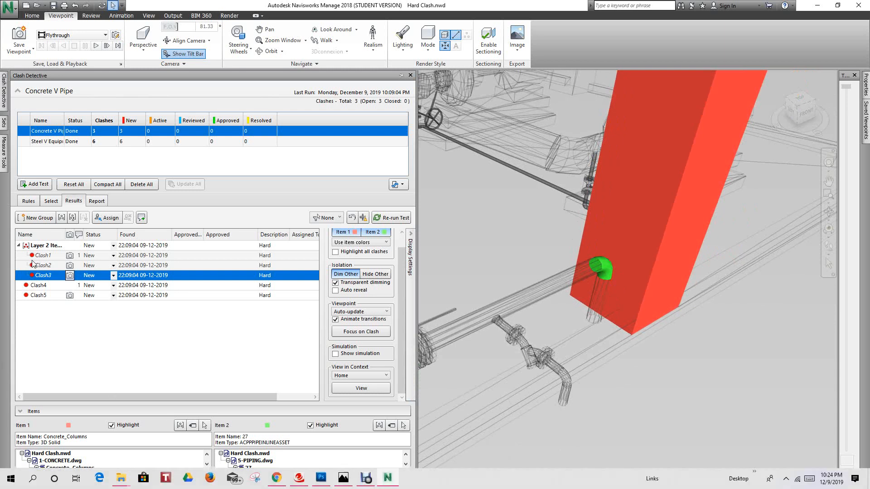
click(44, 256)
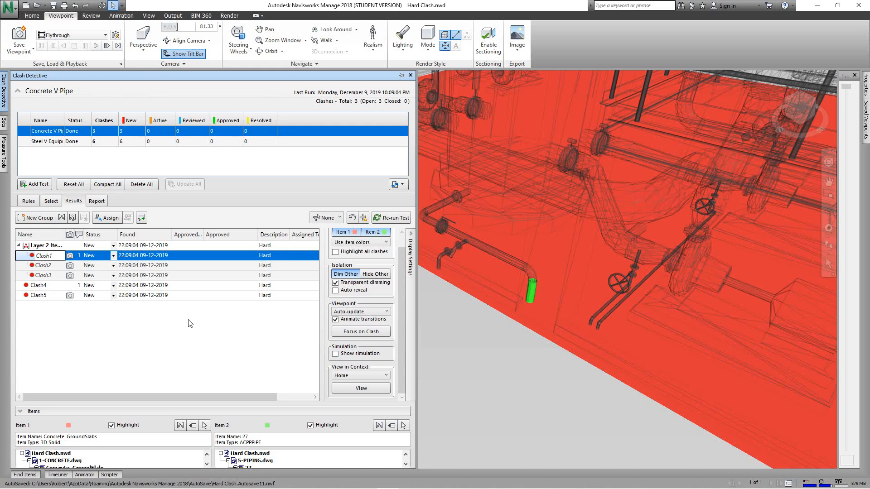
click(45, 266)
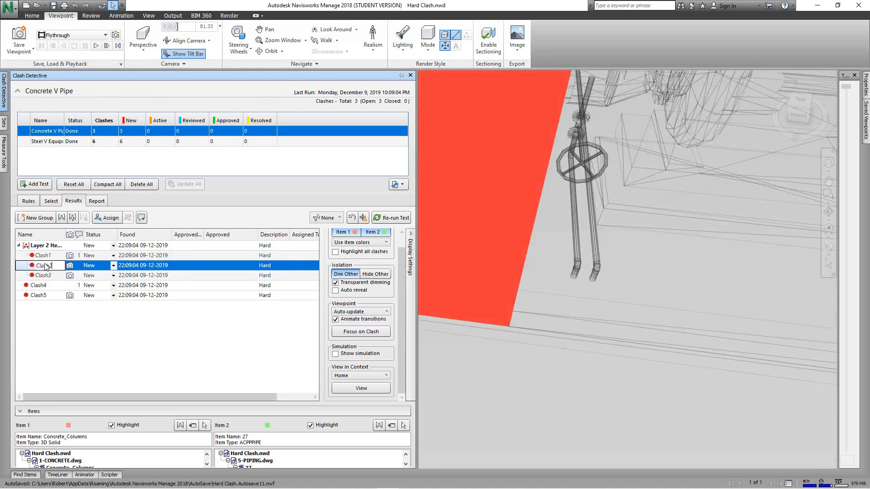
click(47, 276)
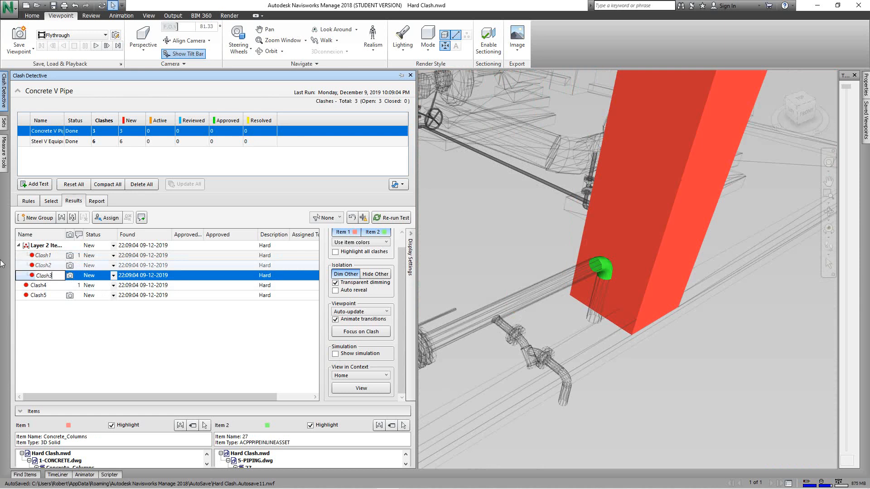
- Group all clashes that involve piping layer 301, taken from the second item of Clash4
click(31, 286)
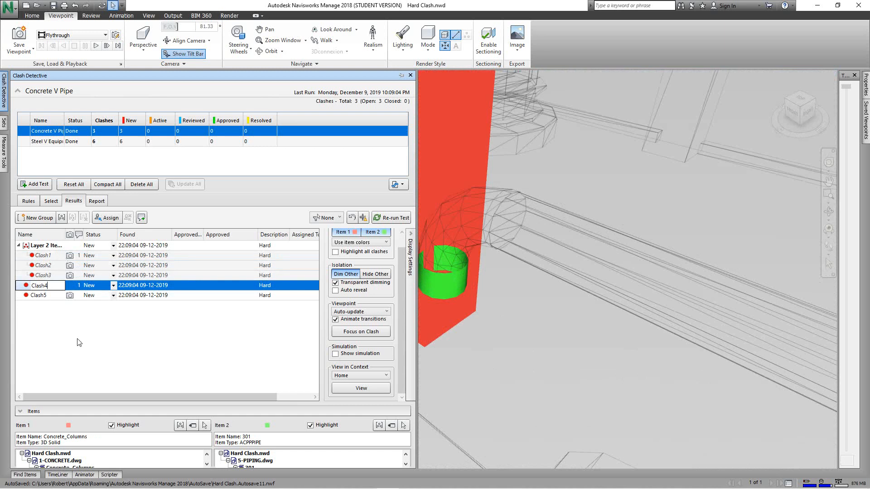
click(405, 465)
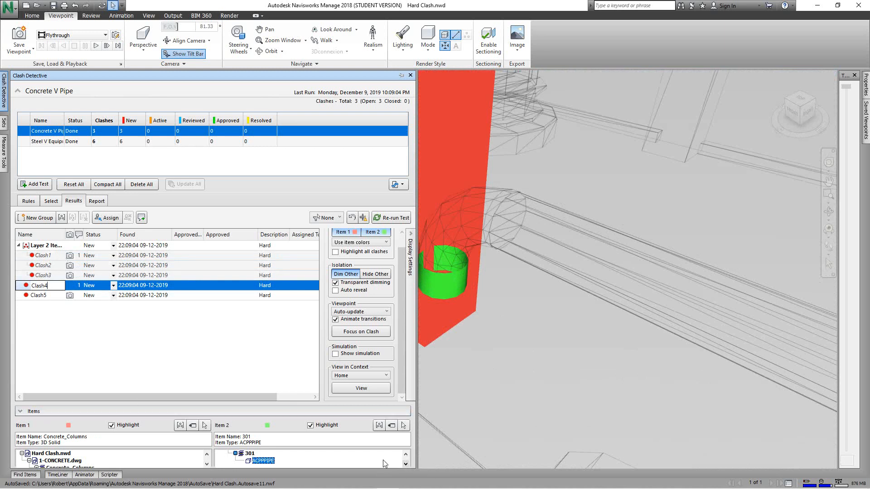
click(248, 454)
click(380, 426)
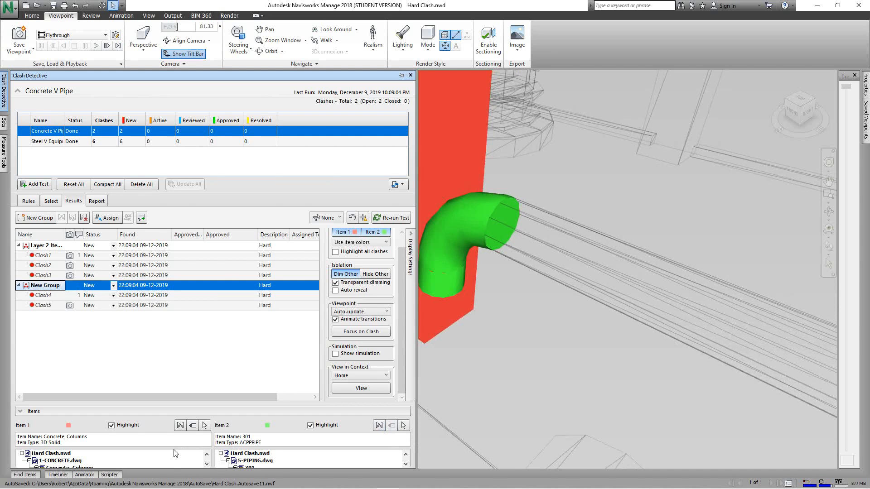
- Rename the new clash group "Layer 301 Items" and view Clash4 and Clash5 inside it
right_click(52, 290)
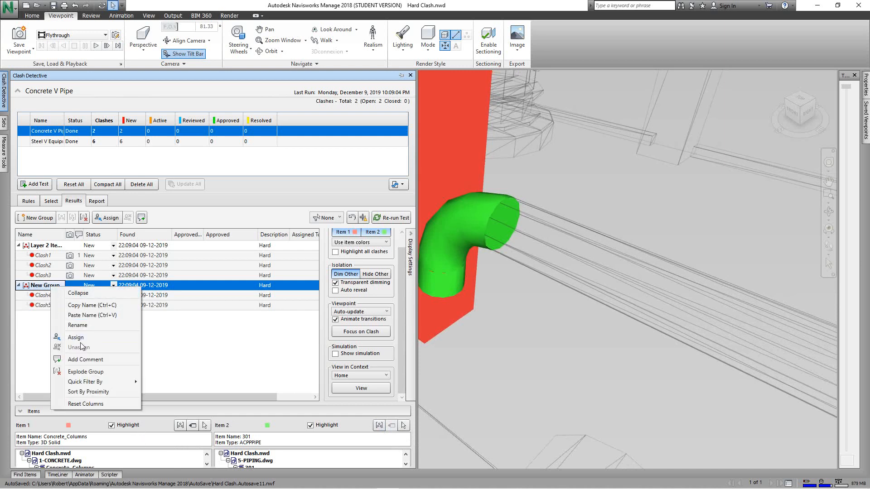
click(79, 326)
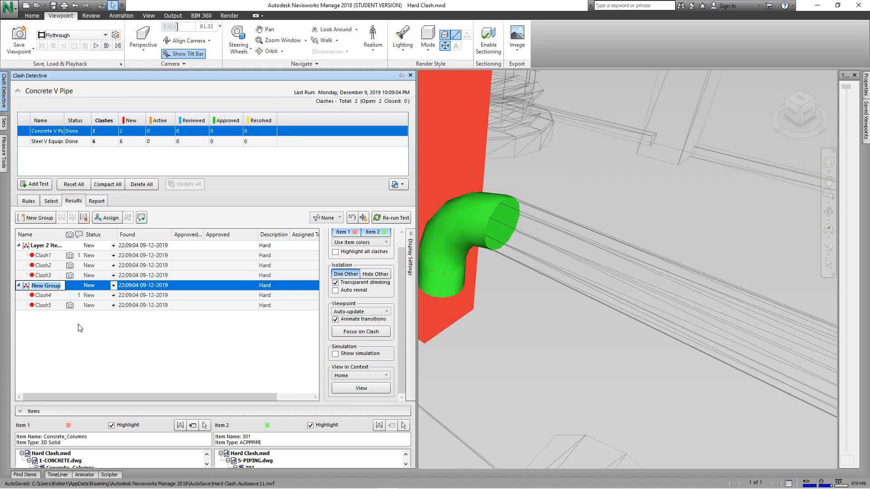
text(Laye)
text(r 30)
text(1 Ite)
click(48, 295)
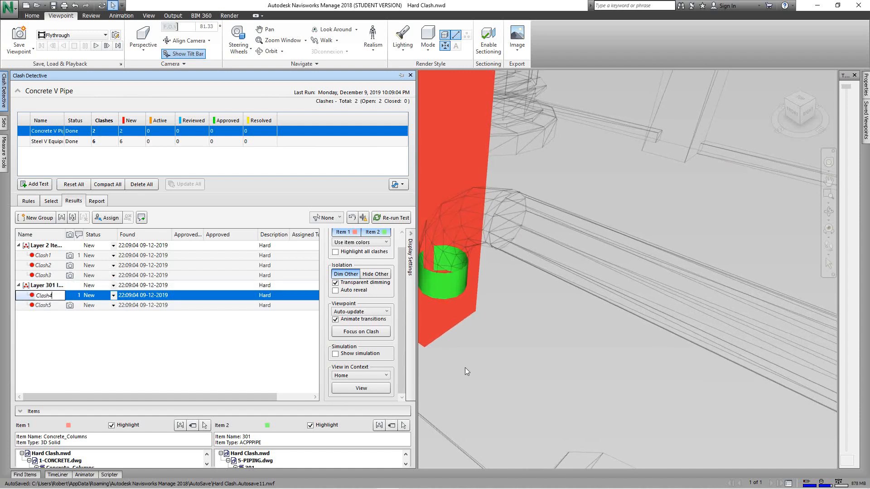
click(40, 306)
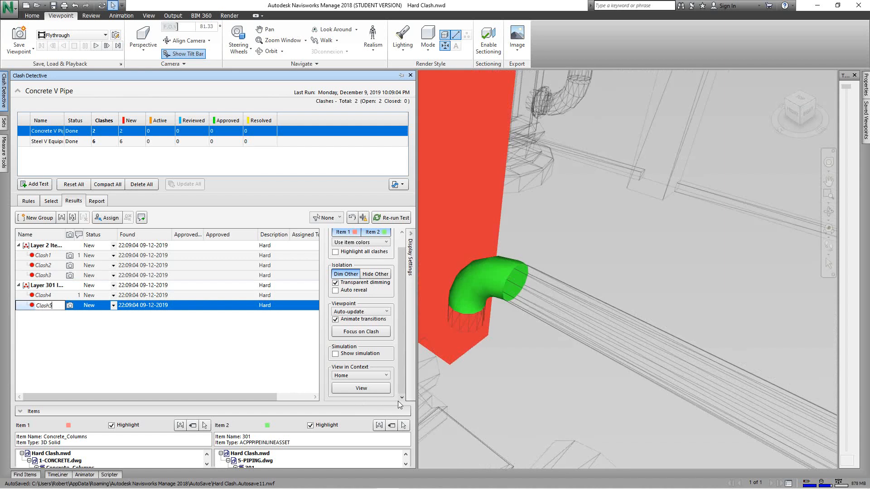
- Compare the clash views of Clash4 and Clash5 in the "Layer 301 Items" group
click(39, 295)
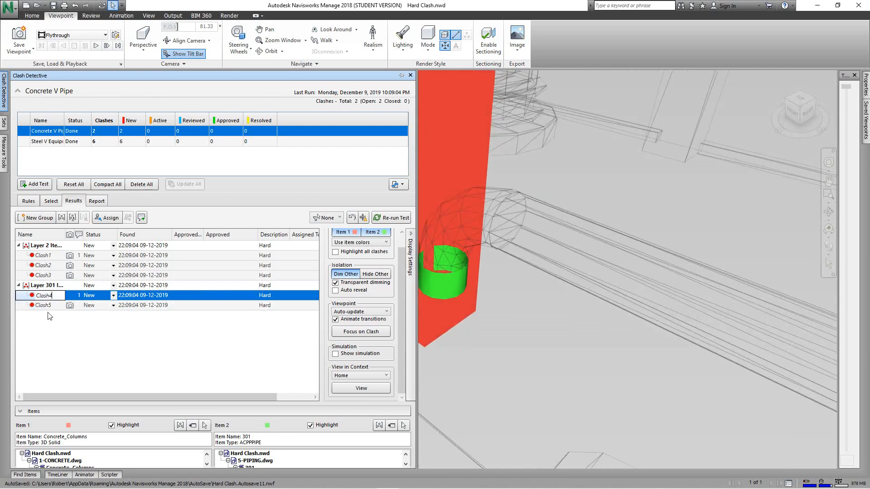
click(45, 306)
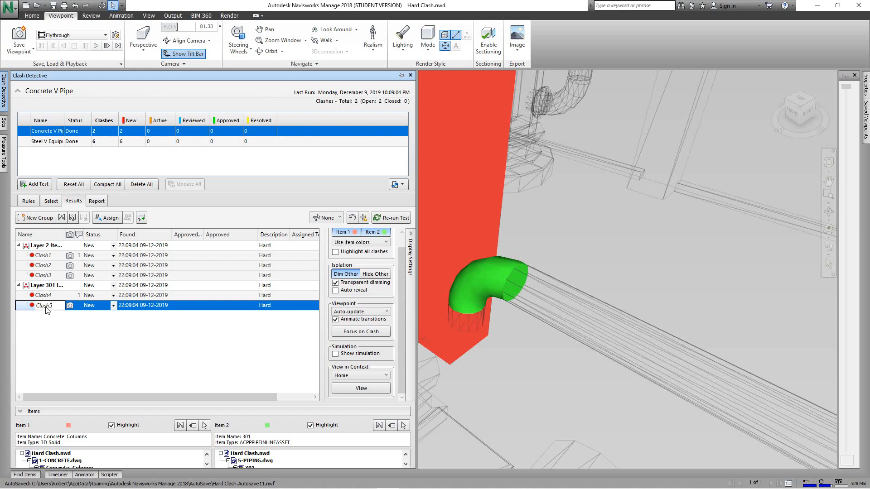
- Set the clash report to include everything for clash groups
click(96, 203)
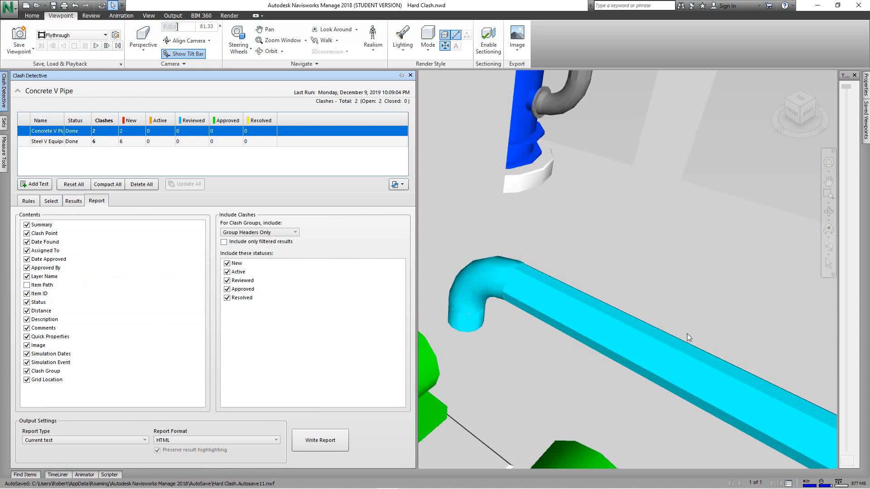
click(296, 232)
click(256, 257)
- Set the report output to all tests as separate reports in HTML (Tabular) format
click(146, 439)
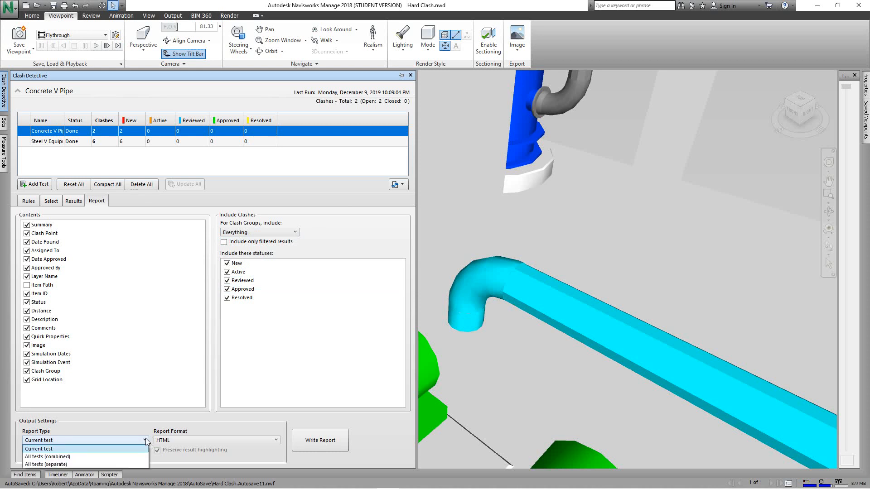
click(66, 464)
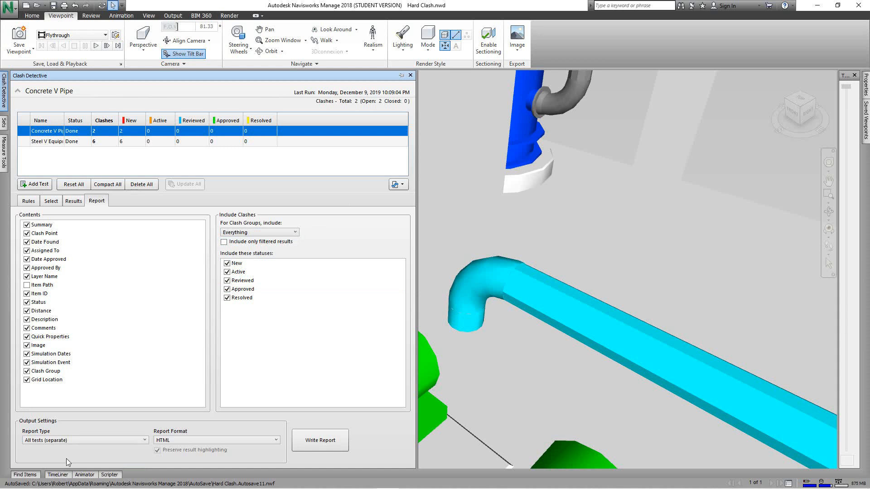
click(277, 441)
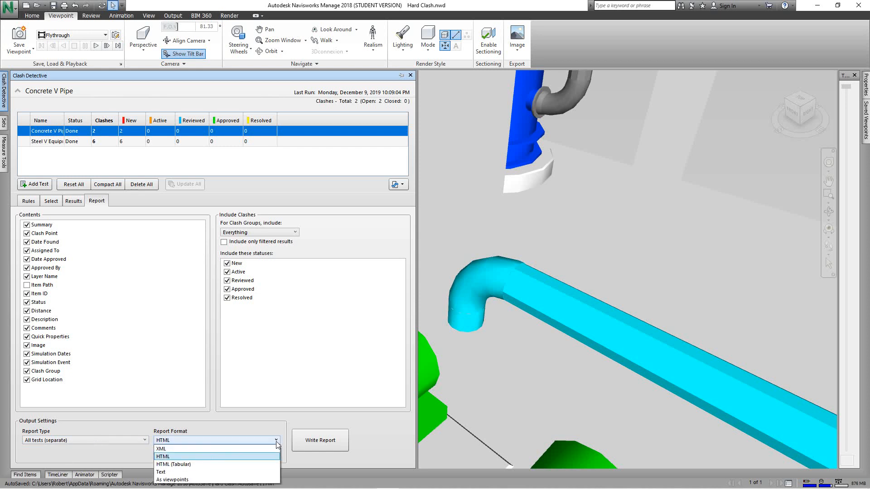
click(178, 465)
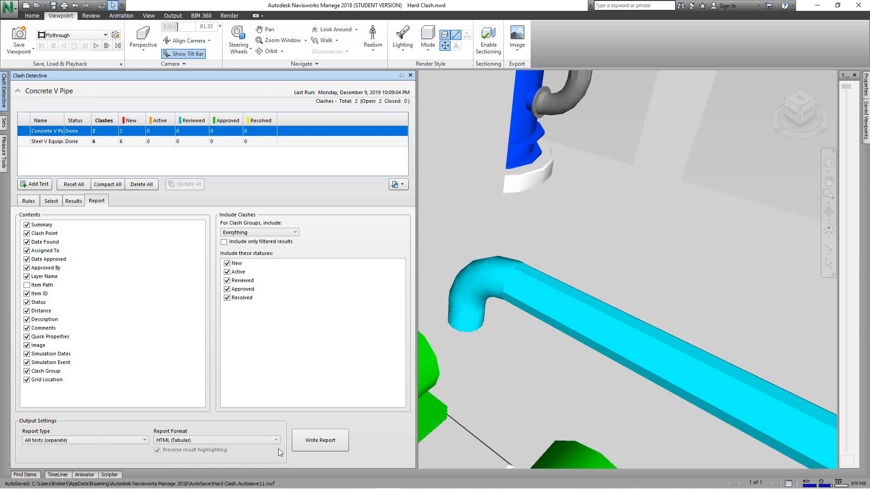
- Write the clash reports to a new folder named "Reports" inside the Exercise Plant folder of Chapter 10
click(305, 437)
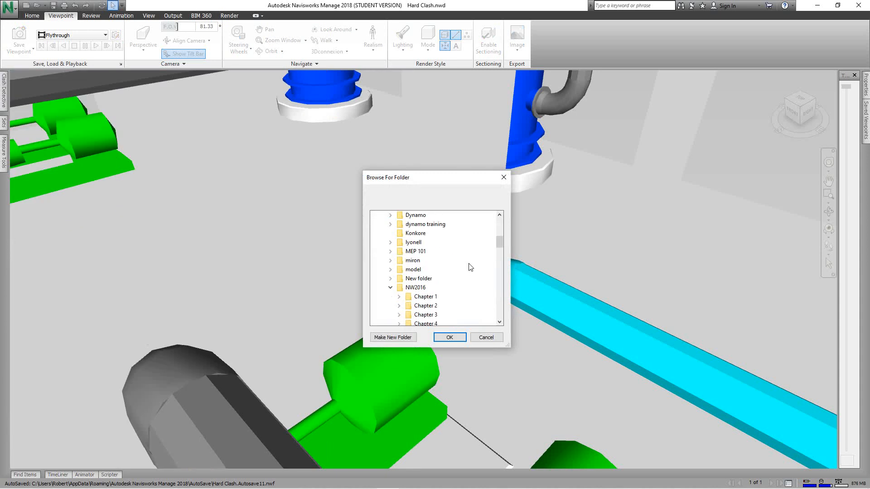
scroll(485, 256, down, 4)
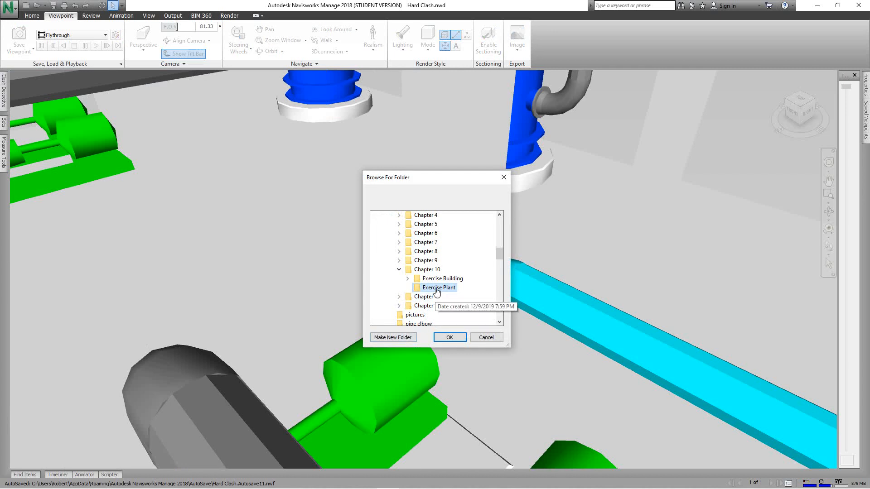
click(402, 338)
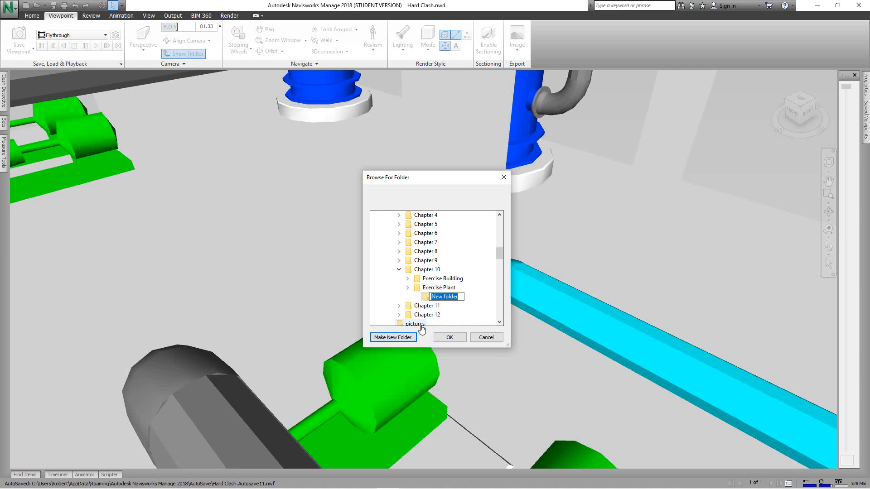
text(Reports)
click(450, 339)
click(449, 339)
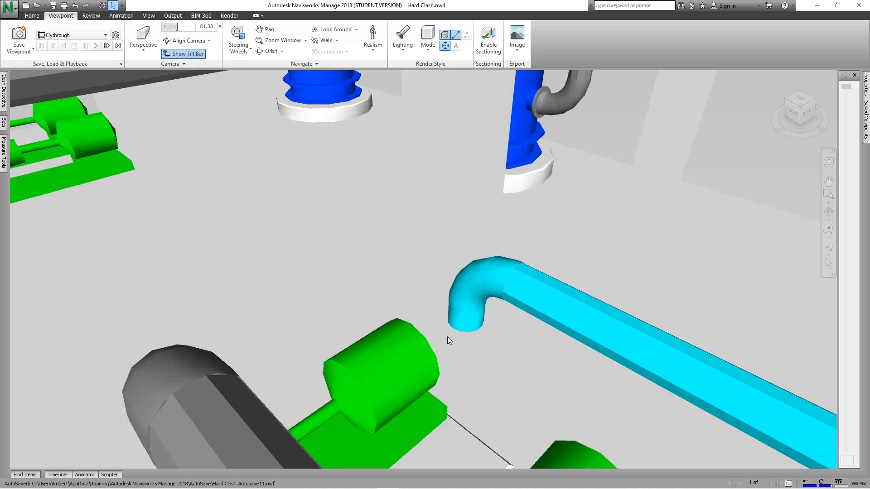
- Switch to File Explorer and open the Concrete V Pipe_files folder inside the Reports folder of Exercise Plant
mouse_move(137, 487)
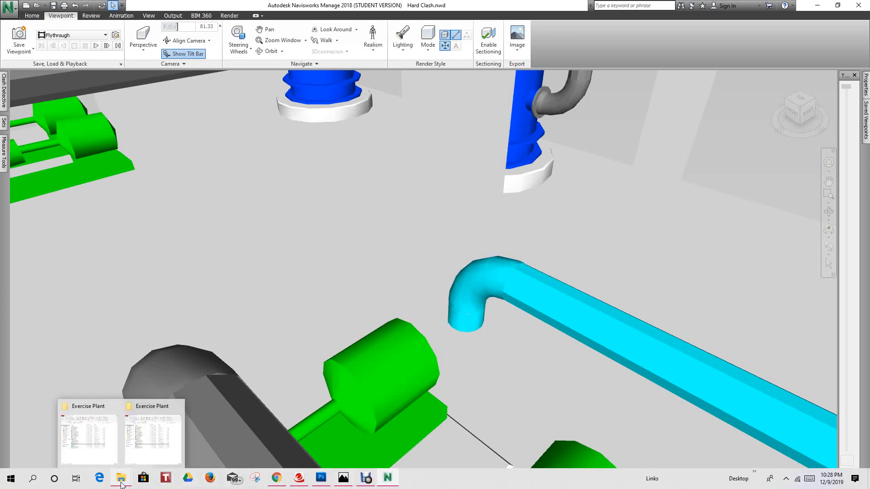
click(151, 458)
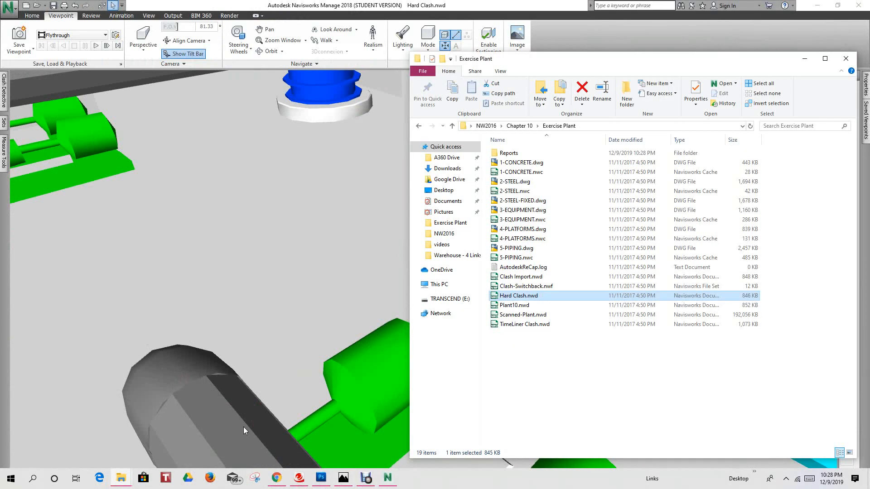
double_click(515, 154)
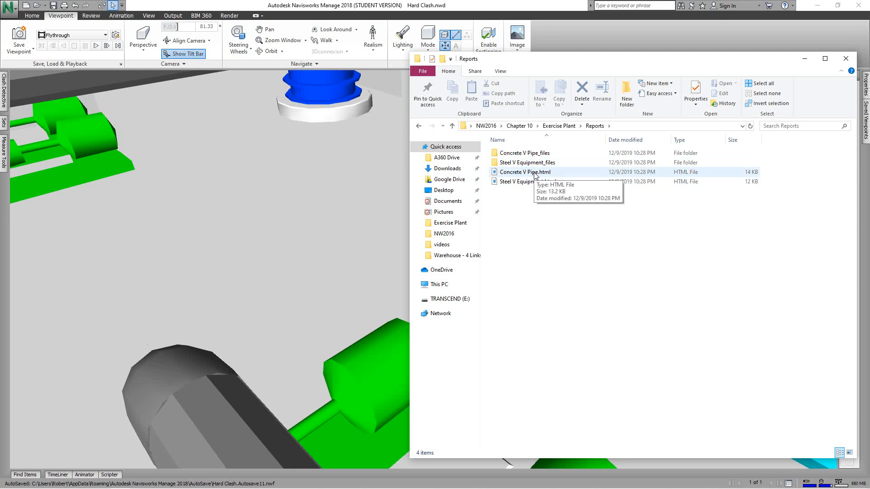
click(521, 154)
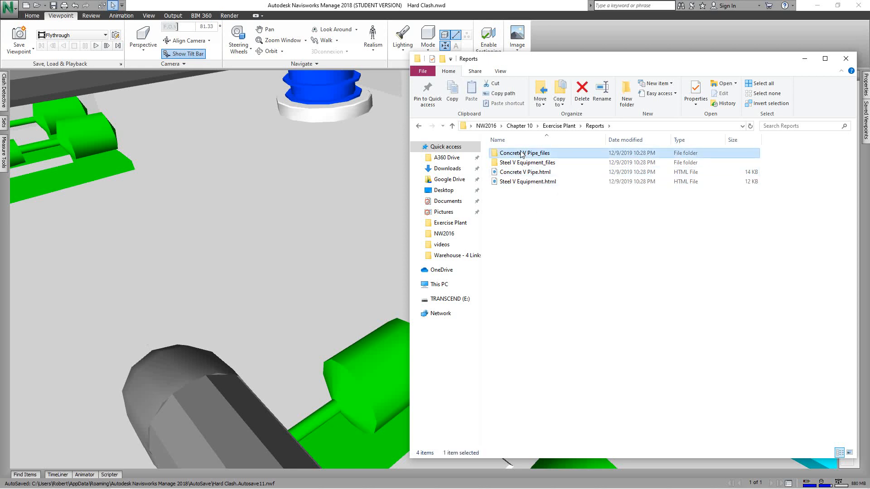
double_click(521, 153)
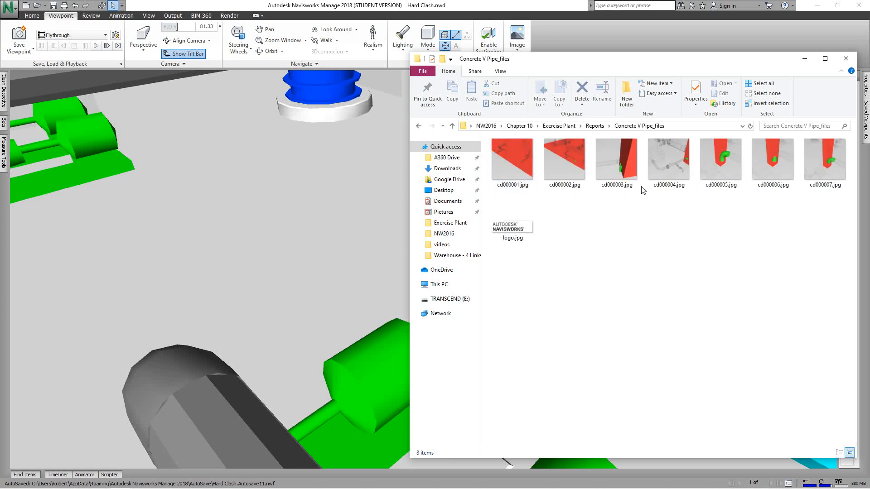
drag(662, 60, 568, 69)
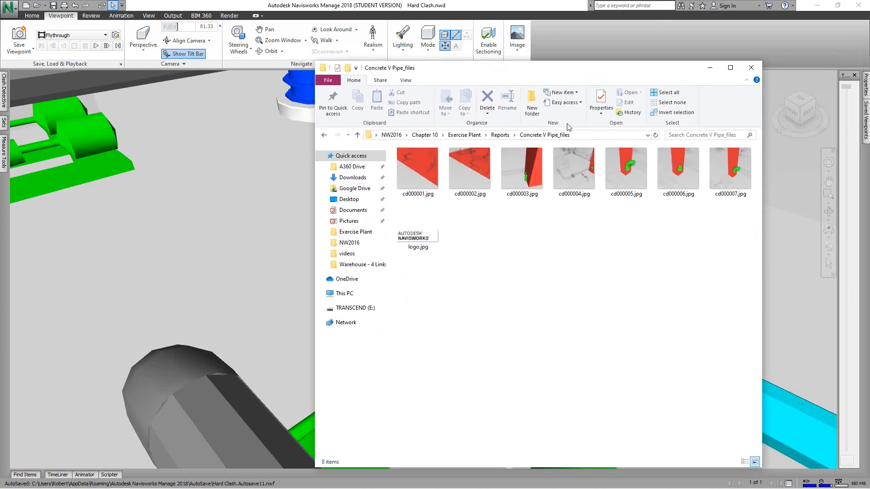
- Go through the Concrete V Pipe clash images from cd000001.jpg to cd000007.jpg
click(427, 177)
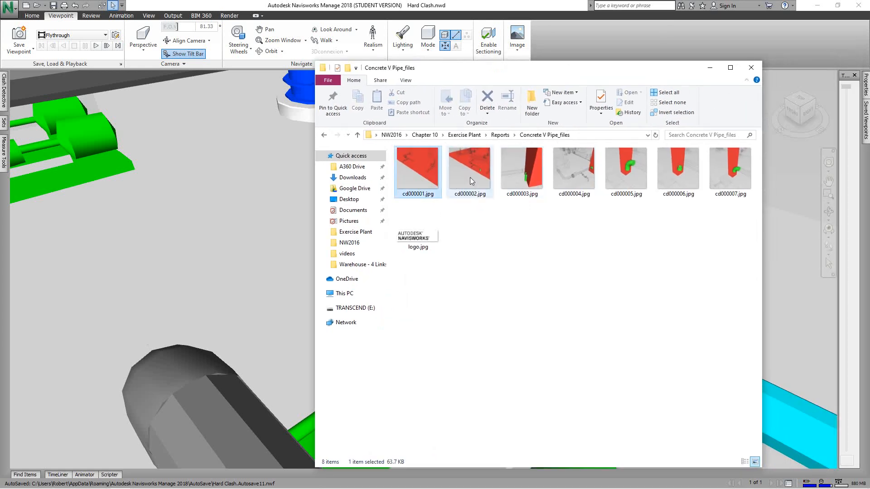
key(Right)
key(Right)
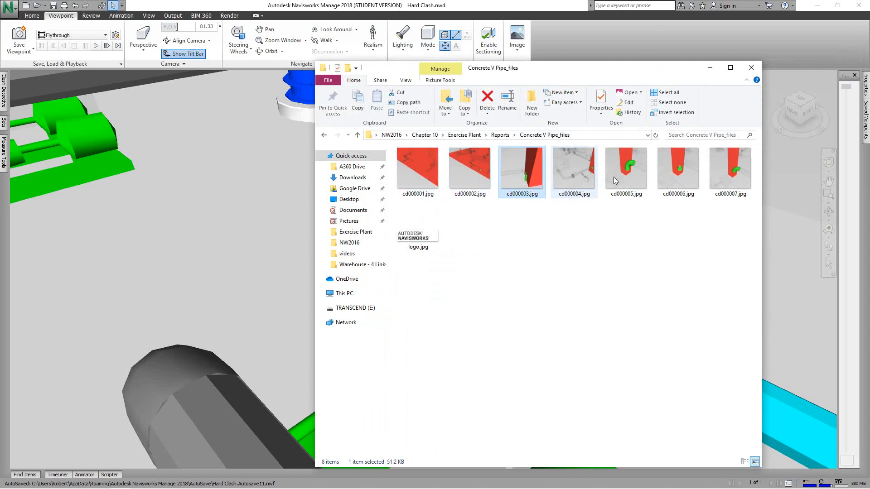
key(Right)
key(Right)
click(725, 170)
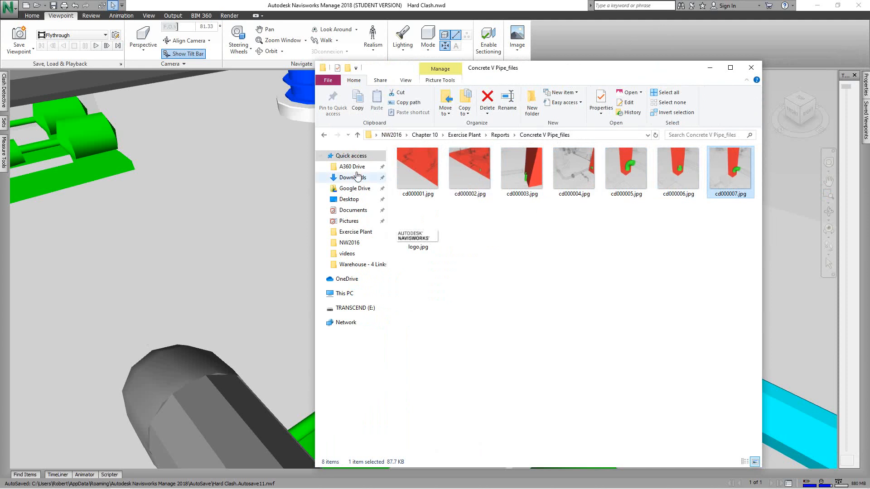
- Check the clash images in the Steel V Equipment_files folder and return to the Reports folder
click(324, 135)
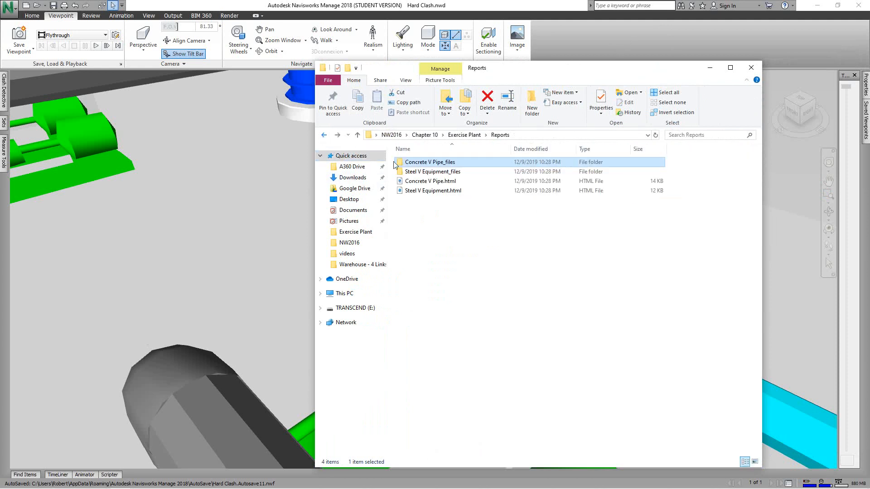
double_click(436, 173)
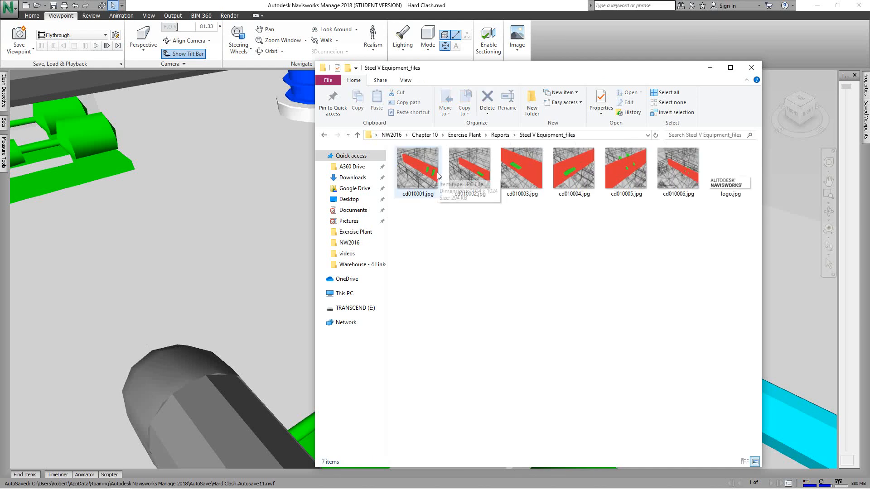
click(324, 135)
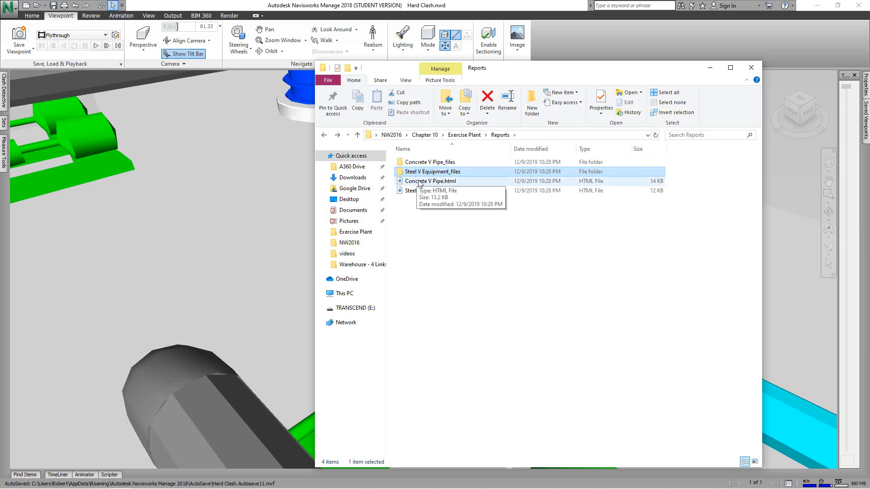
- Review the Concrete V Pipe.html clash report in the browser, close it, and open the Steel V Equipment.html report
click(428, 182)
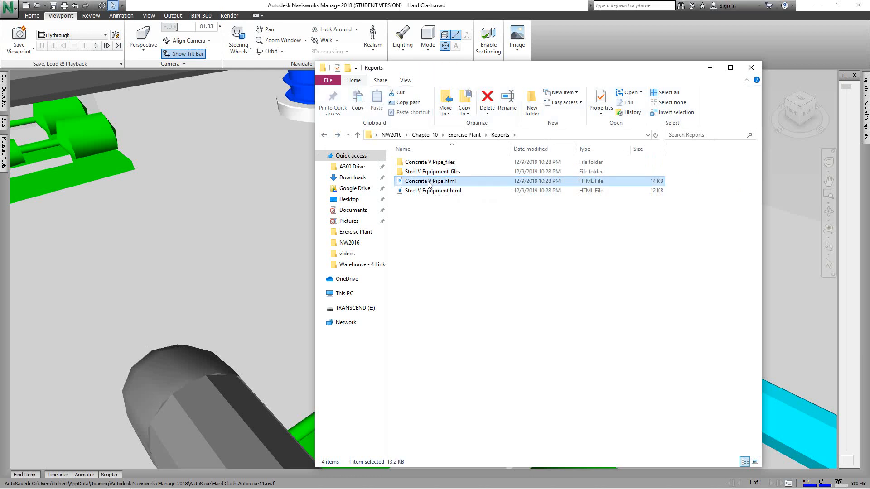
double_click(429, 181)
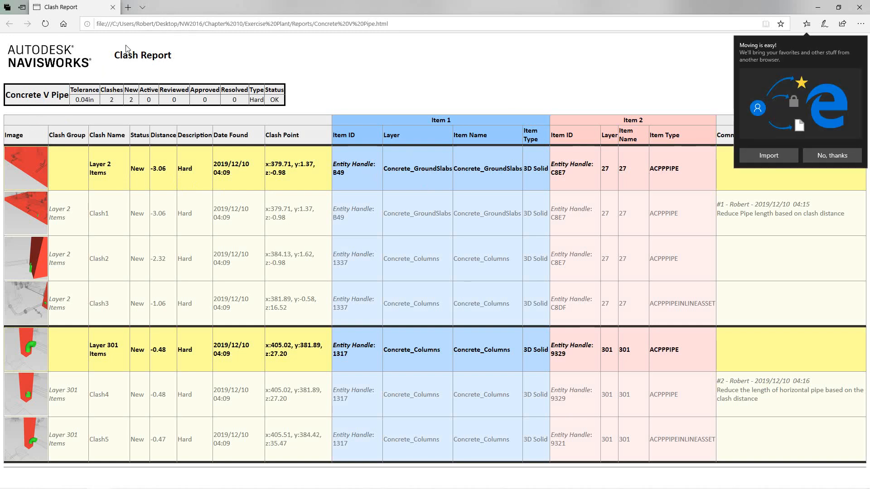
click(116, 9)
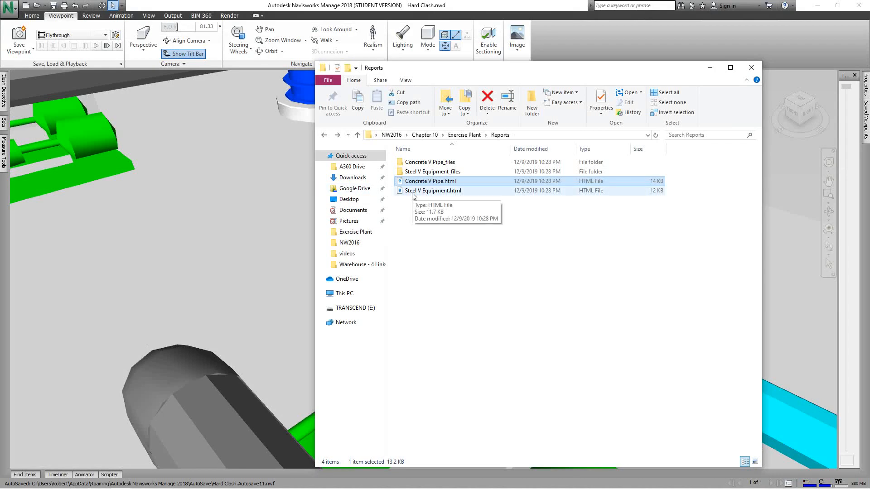
click(413, 191)
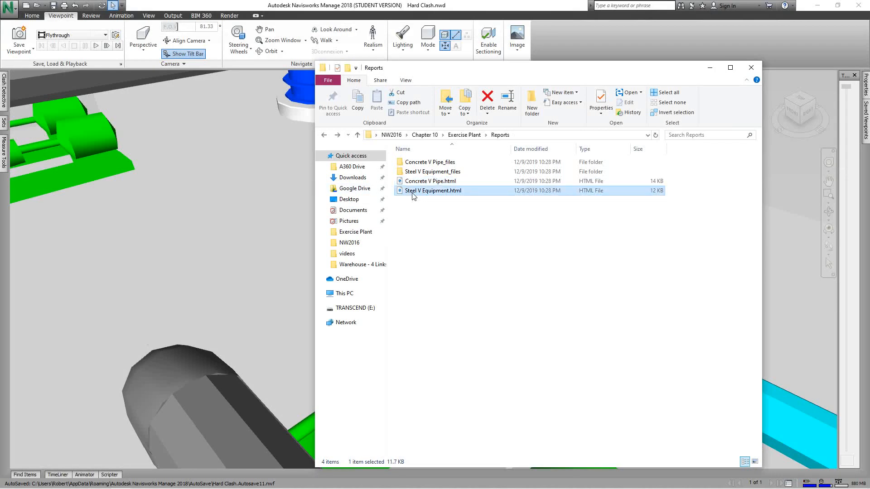
double_click(414, 193)
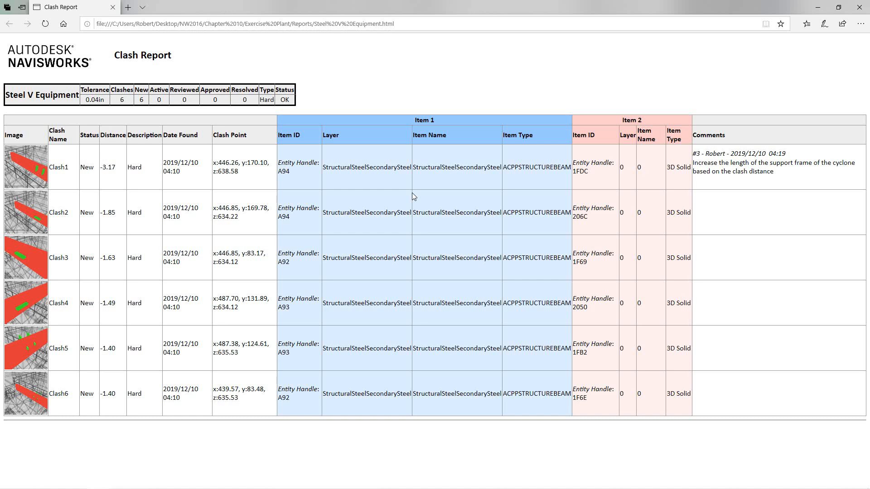
mouse_move(360, 488)
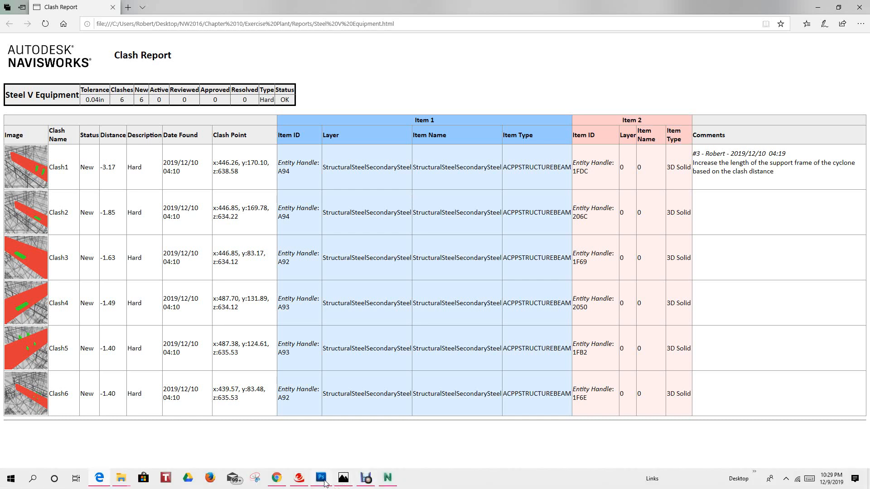
mouse_move(324, 484)
click(323, 438)
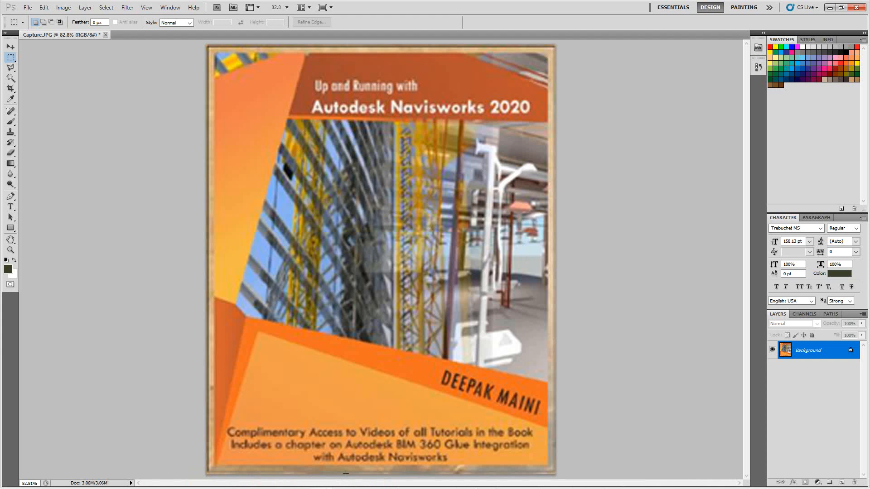
click(830, 8)
mouse_move(434, 488)
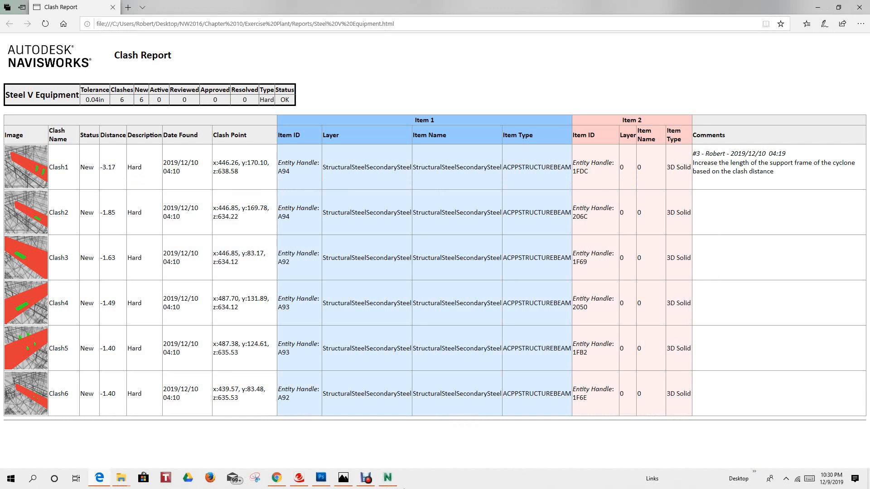